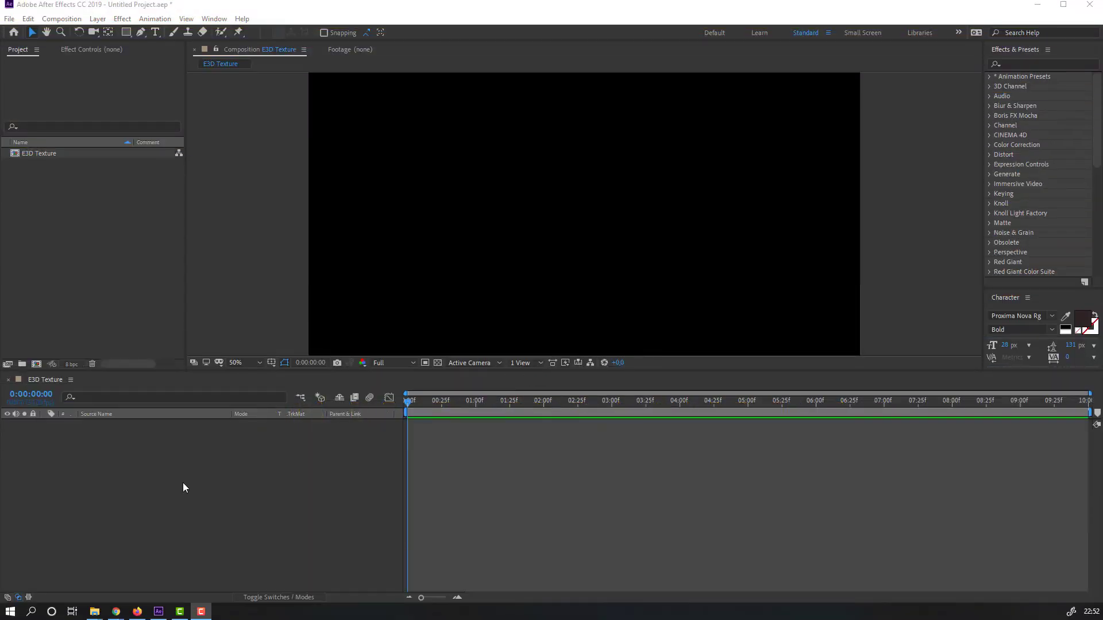
# Create a new solid layer named E3D in the E3D Texture composition
pyautogui.rightClick(166, 481)
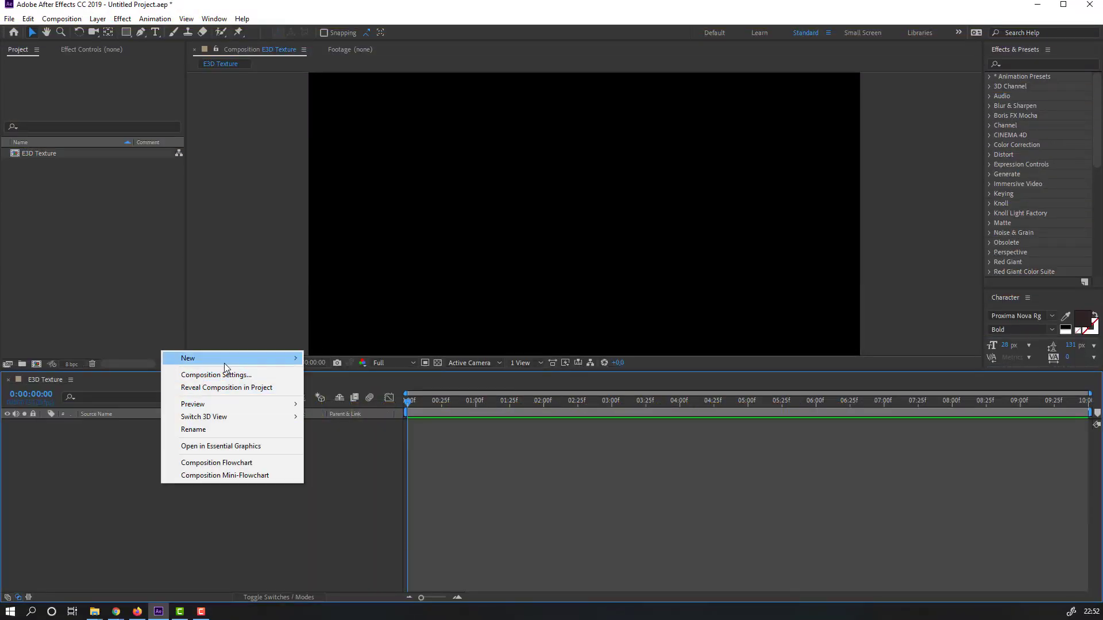
pyautogui.moveTo(230, 358)
pyautogui.click(354, 388)
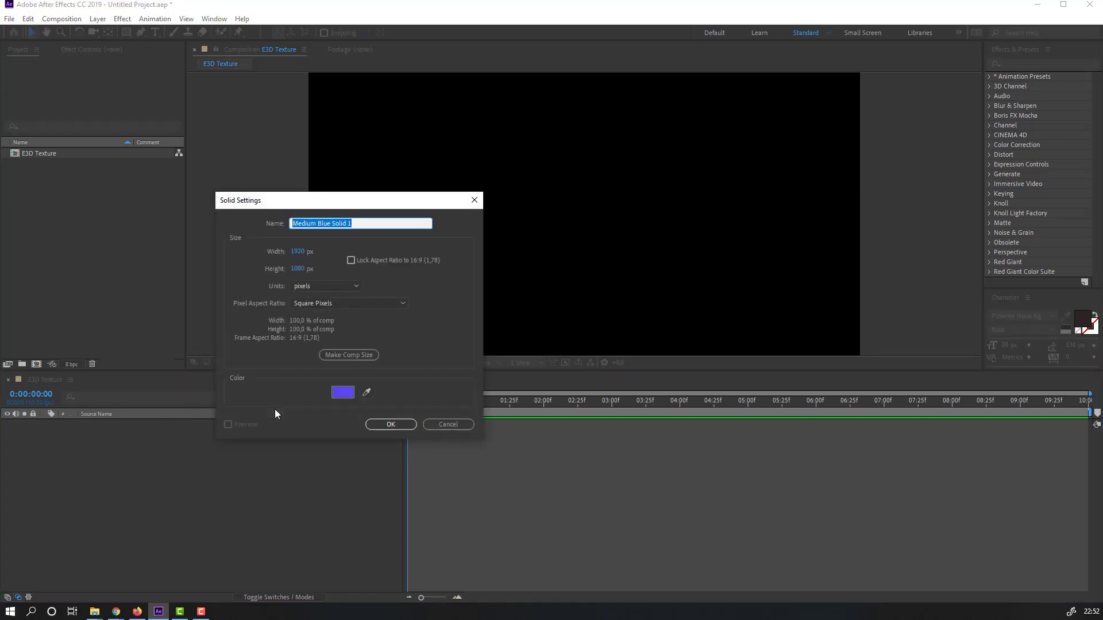
pyautogui.write('E3D')
pyautogui.click(388, 425)
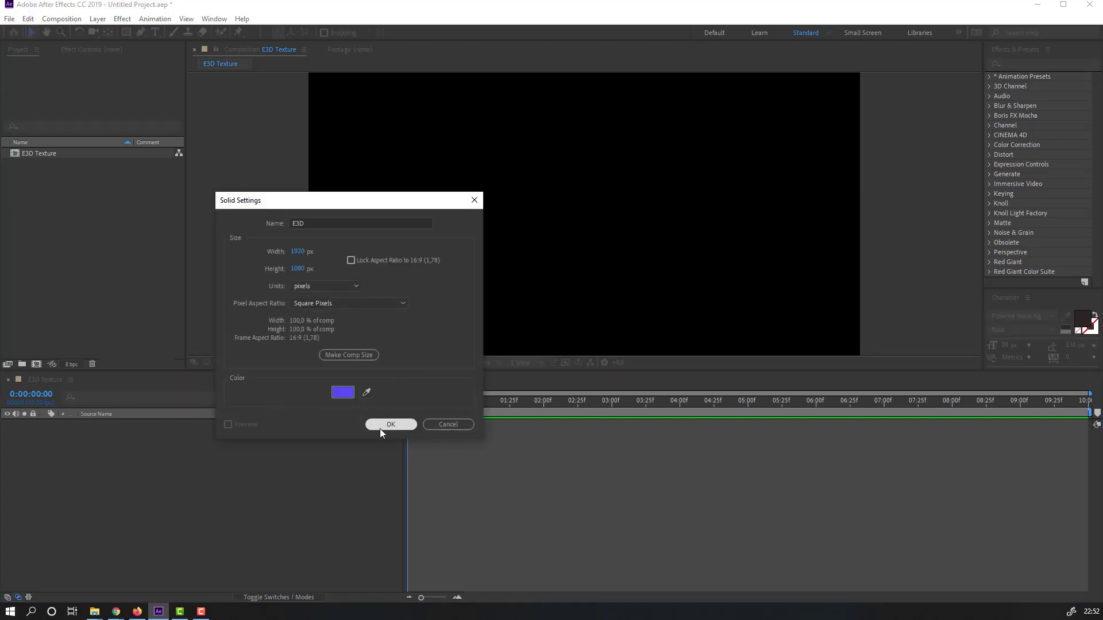
# Apply the Video Copilot Element effect to the E3D solid
pyautogui.click(123, 19)
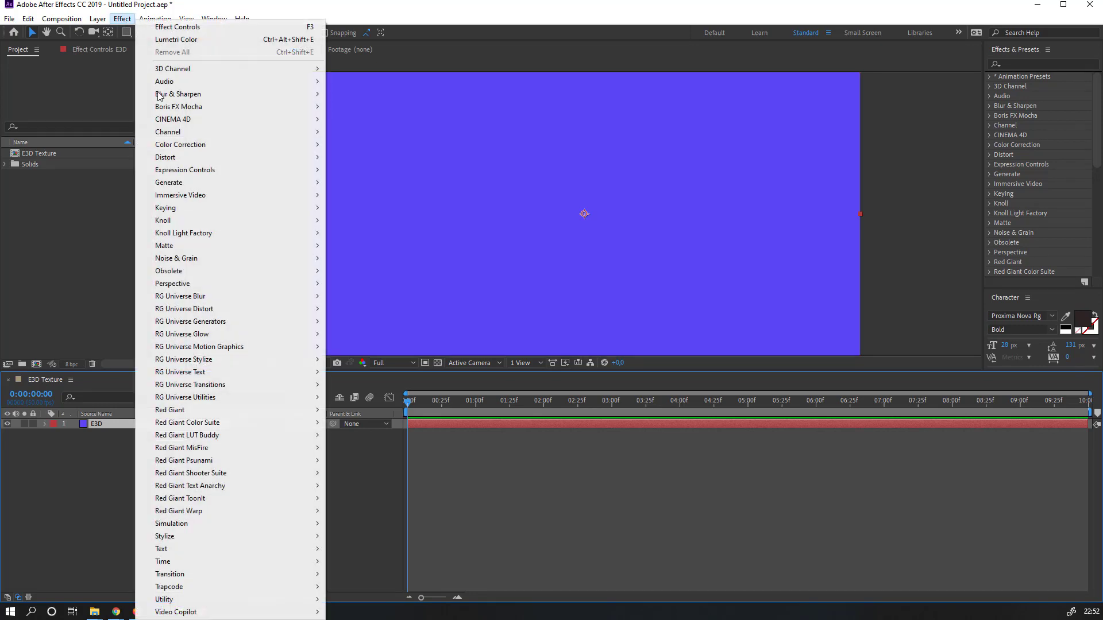
pyautogui.moveTo(217, 615)
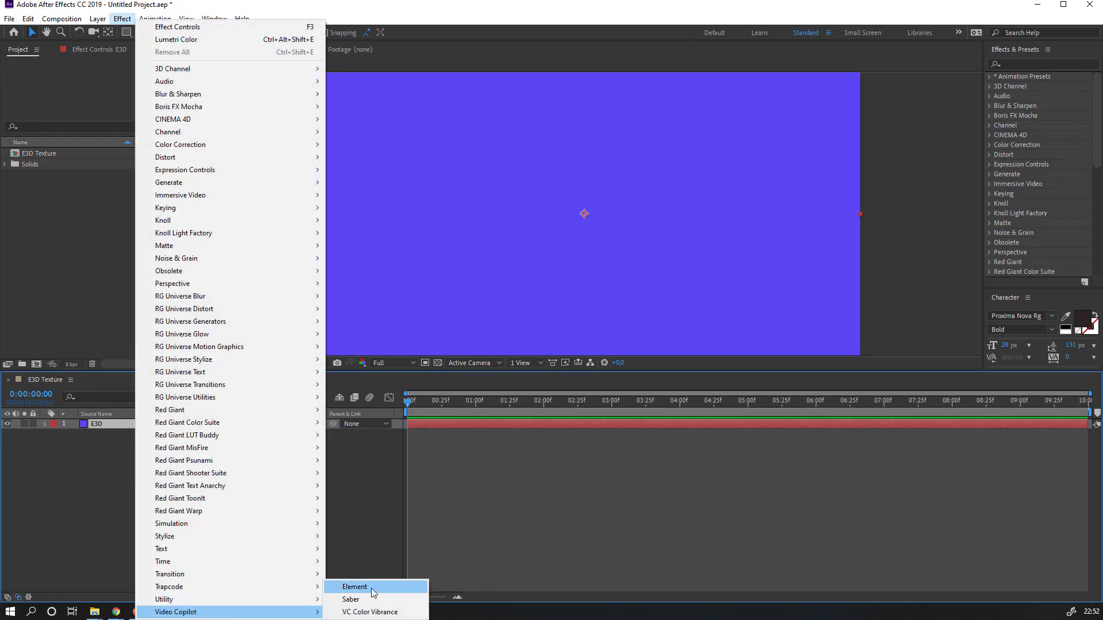
pyautogui.click(363, 588)
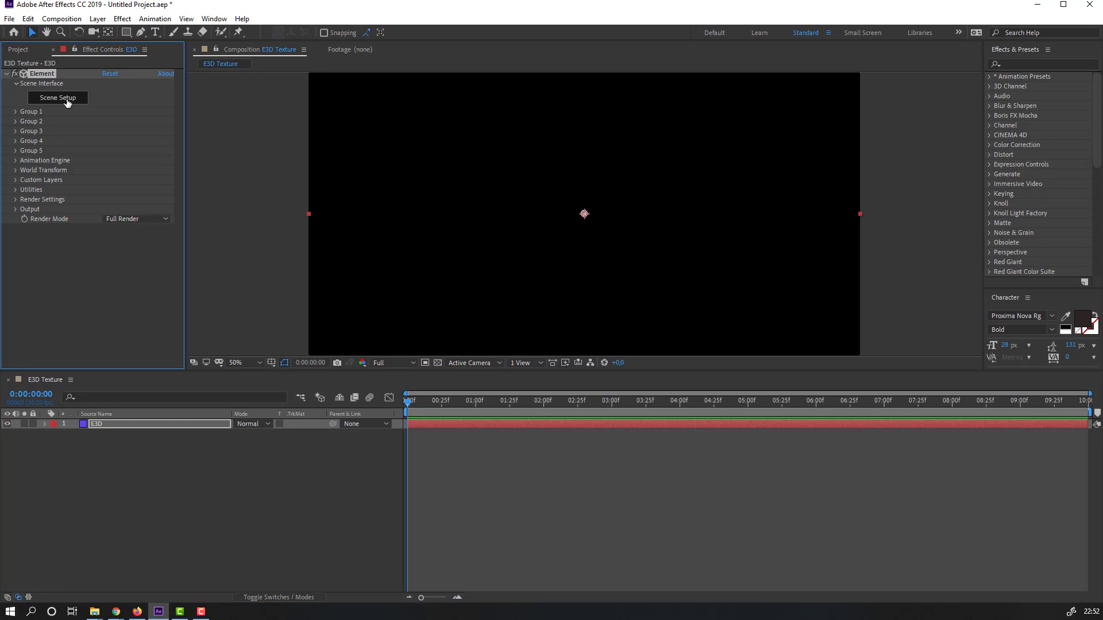
# Add a plane model in Element 3D's Scene Setup
pyautogui.click(57, 97)
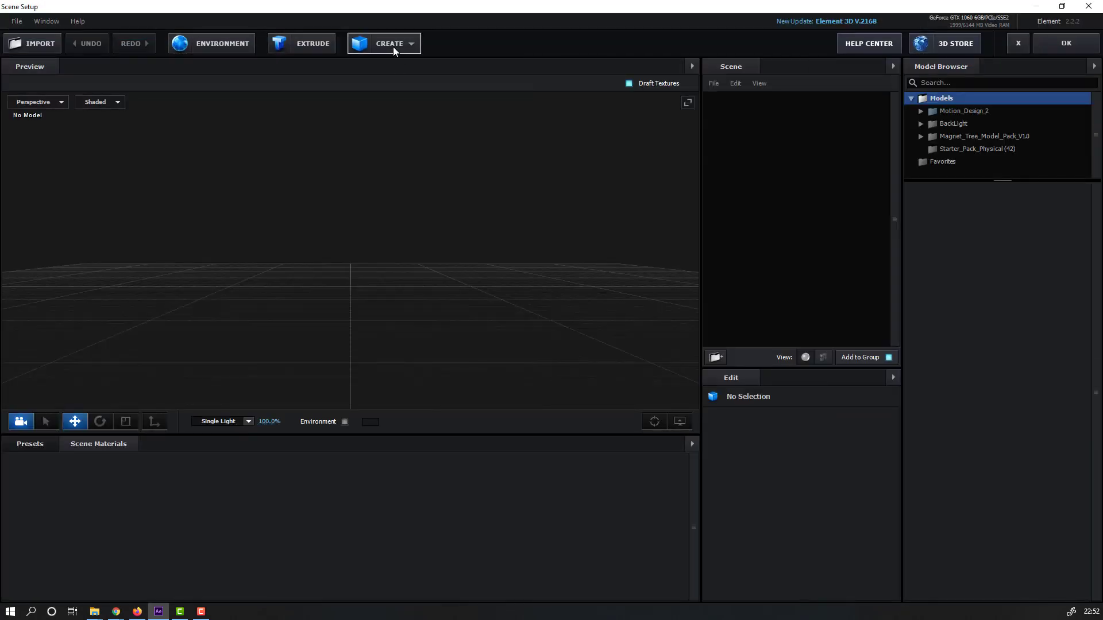
pyautogui.click(392, 47)
pyautogui.click(533, 71)
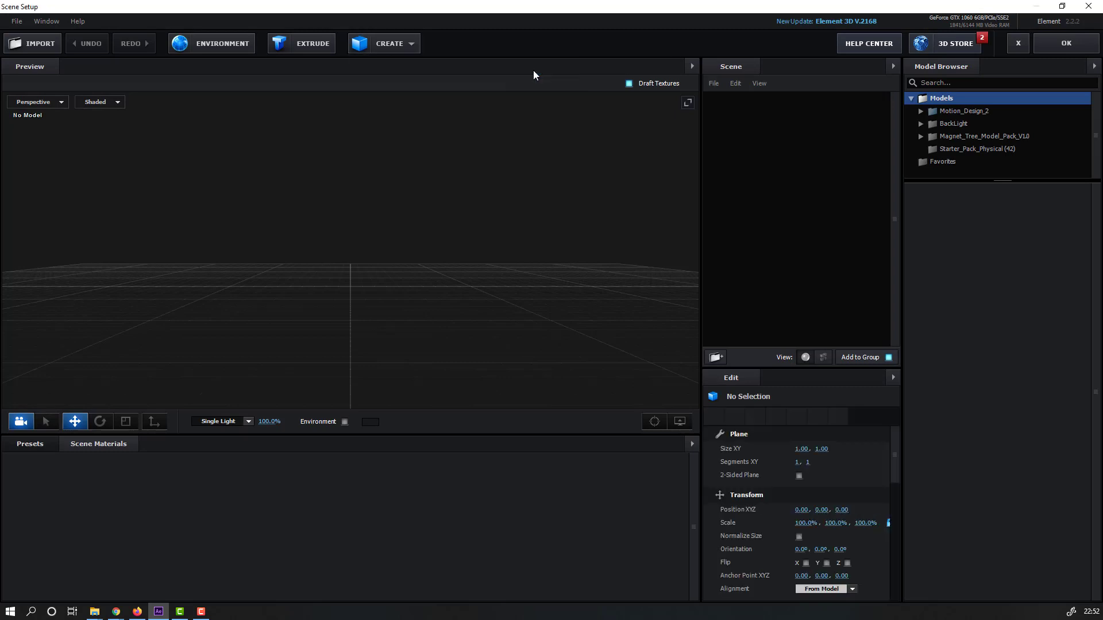
# Scale the plane to 408.8% and select its Default material
pyautogui.click(125, 421)
pyautogui.moveTo(352, 274); pyautogui.dragTo(488, 129)
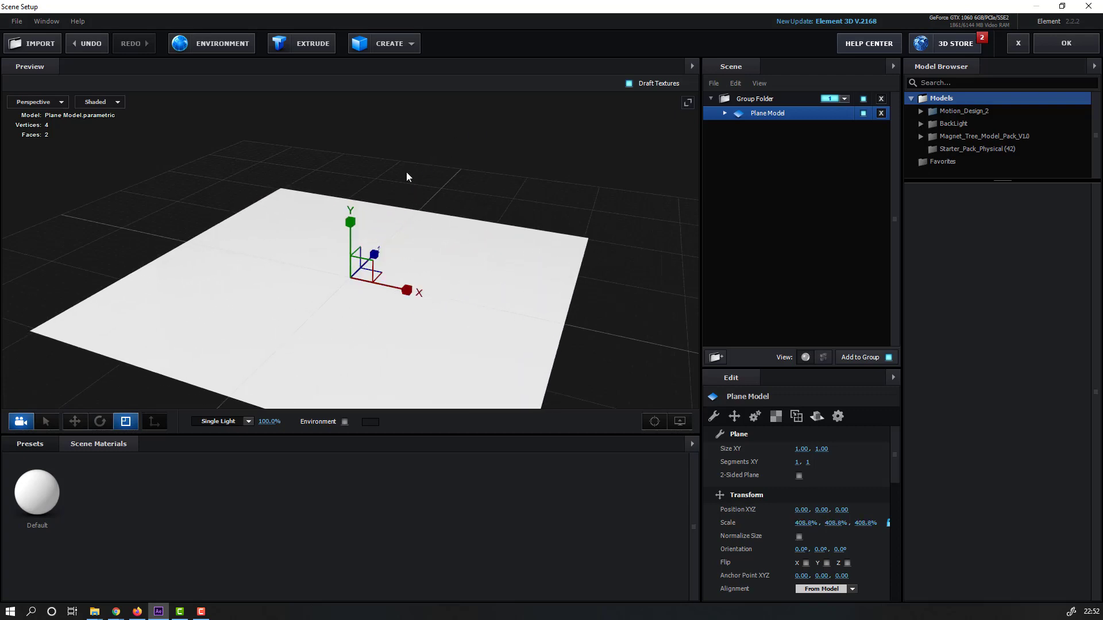
pyautogui.click(76, 422)
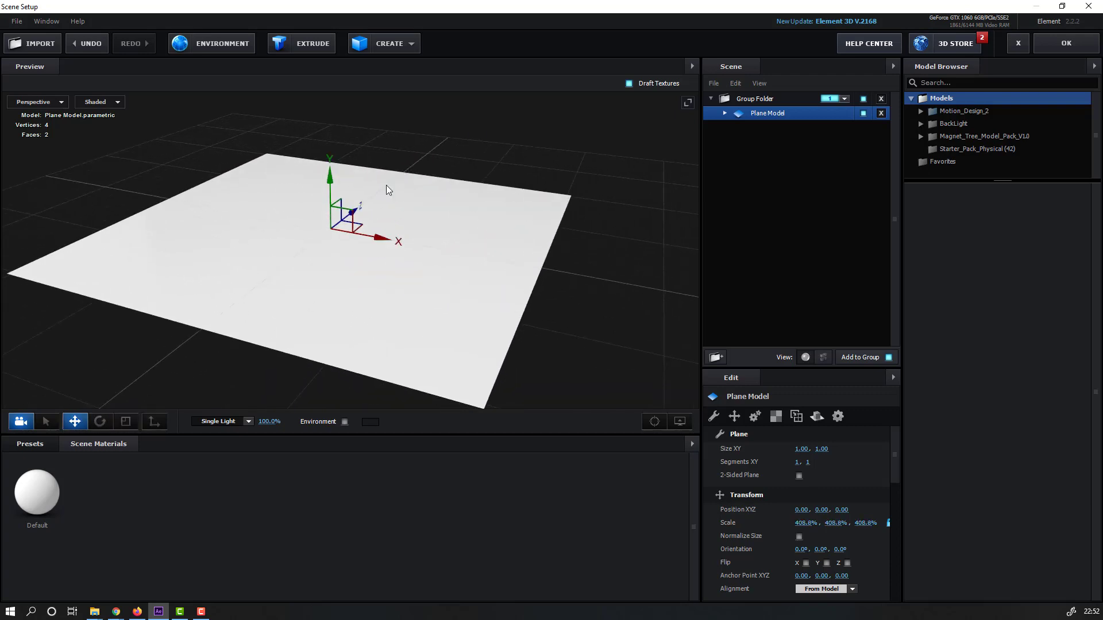
pyautogui.click(724, 114)
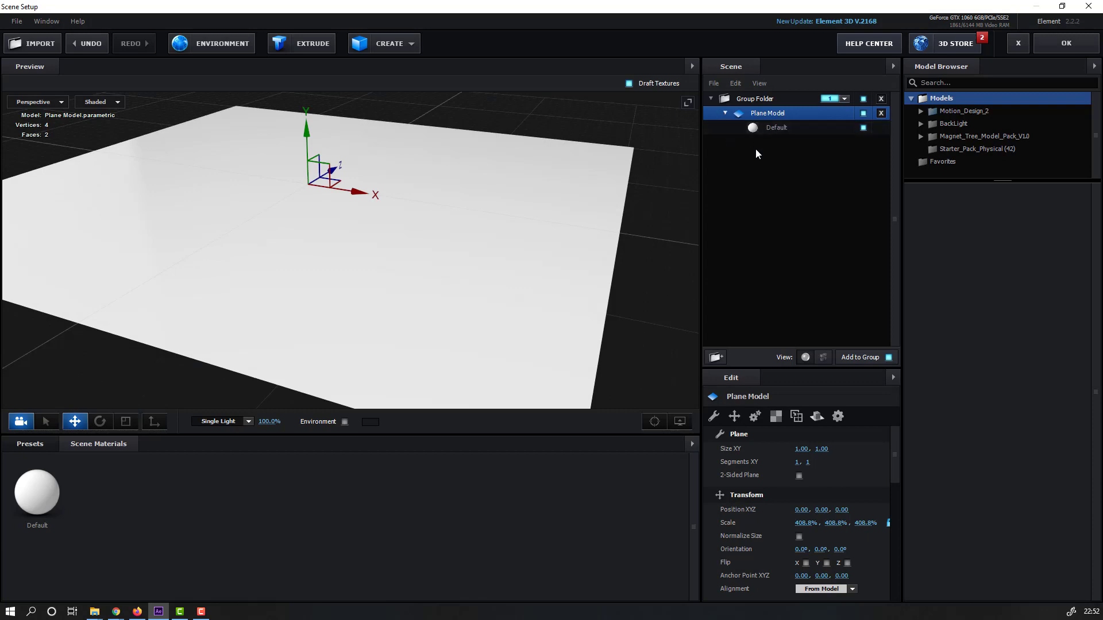
pyautogui.click(779, 128)
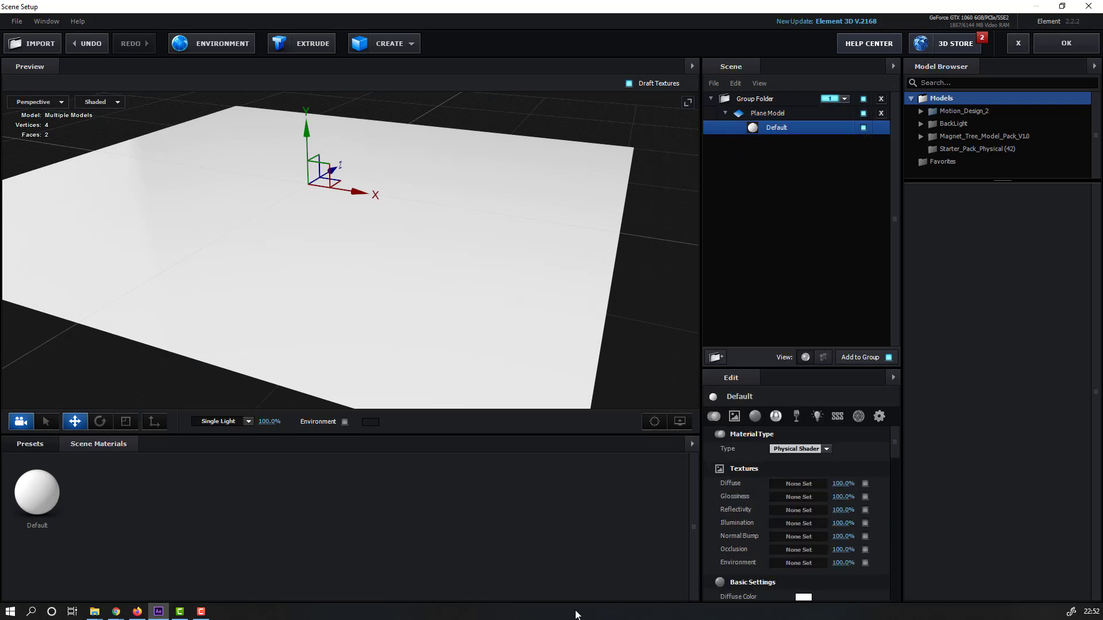
# Drag Concrete_Diffuse from the Concrete folder into the material's Diffuse slot
pyautogui.moveTo(95, 611)
pyautogui.click(163, 590)
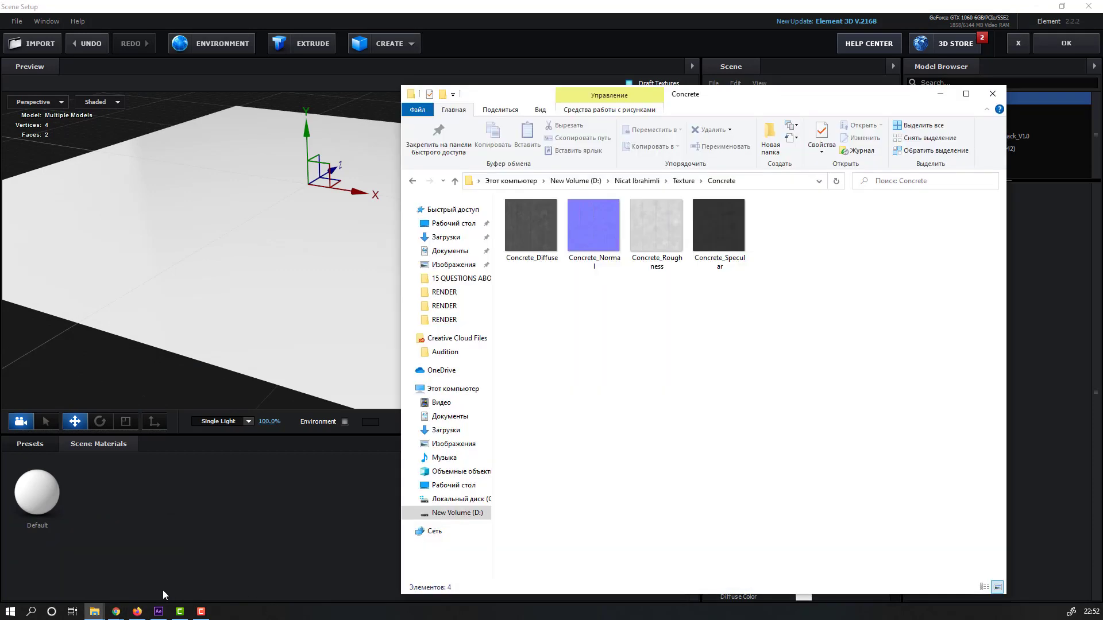
pyautogui.moveTo(755, 97); pyautogui.dragTo(455, 62)
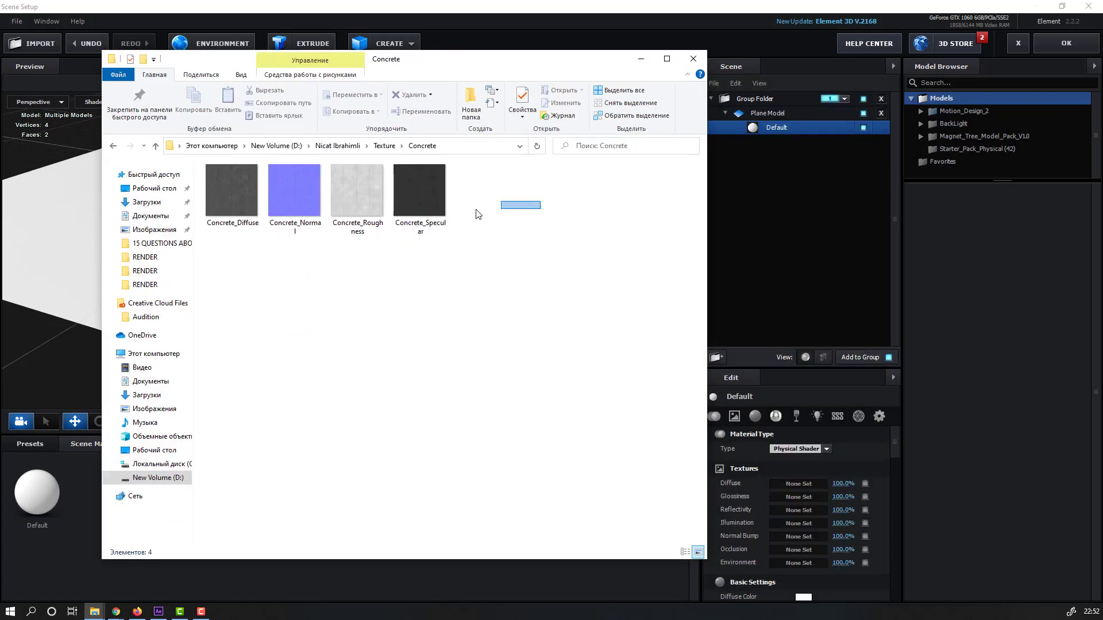
pyautogui.moveTo(542, 198); pyautogui.dragTo(224, 238)
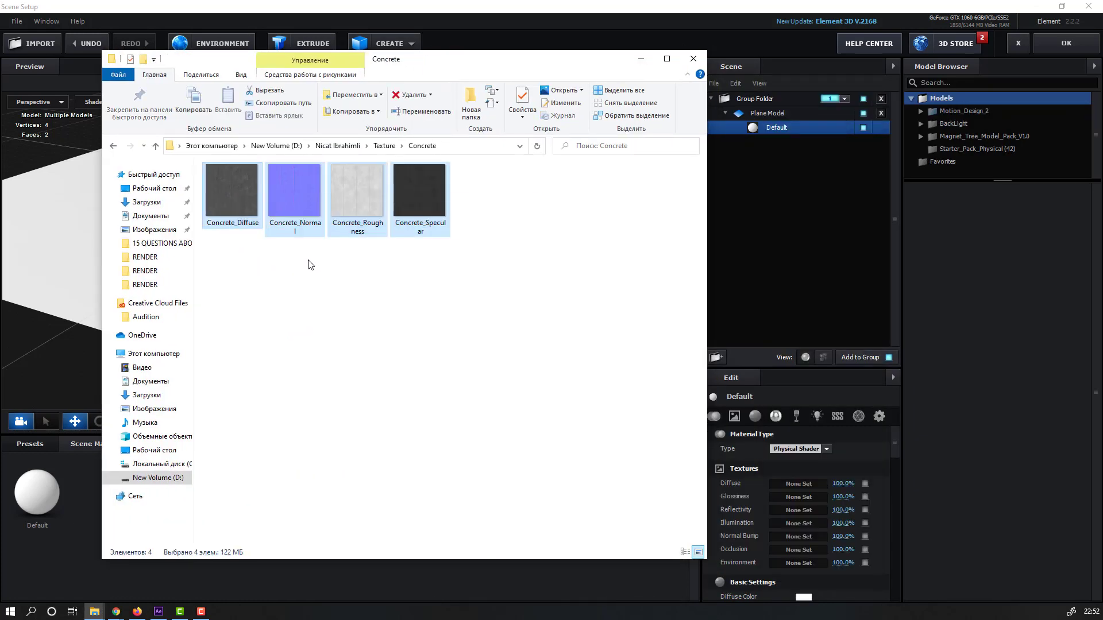
pyautogui.moveTo(449, 61); pyautogui.dragTo(435, 63)
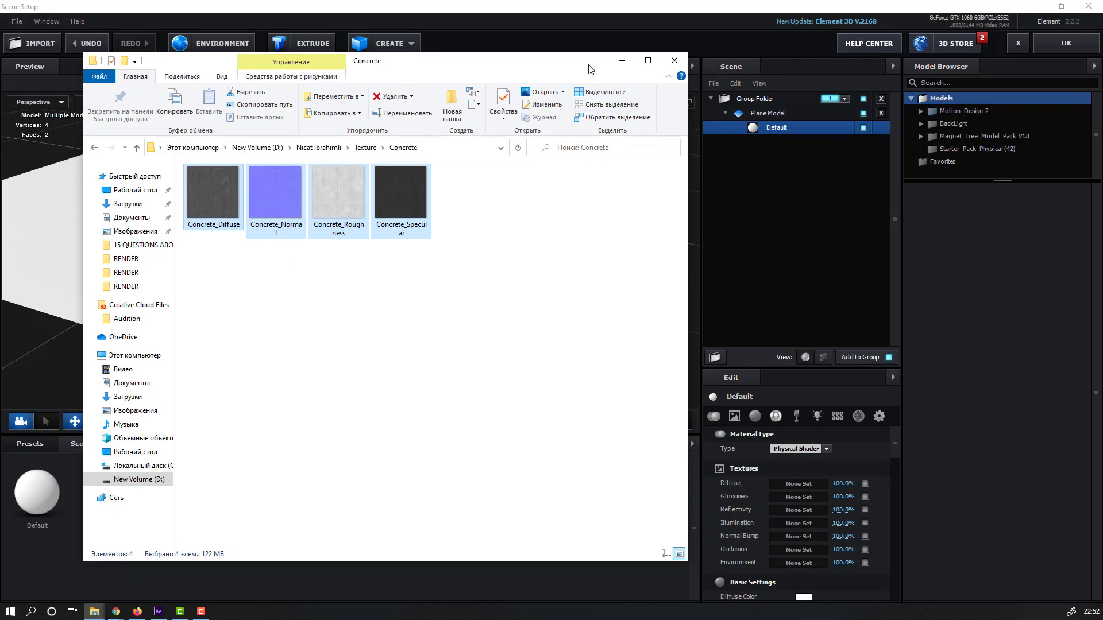
pyautogui.moveTo(590, 69); pyautogui.dragTo(535, 68)
pyautogui.click(162, 199)
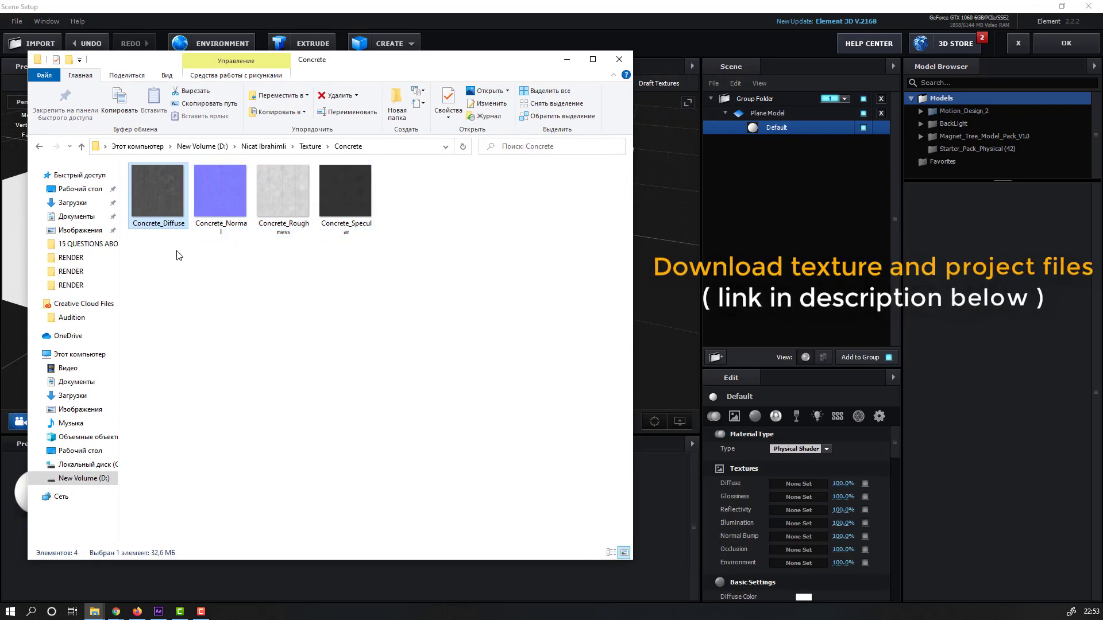
pyautogui.moveTo(157, 183); pyautogui.dragTo(796, 485)
pyautogui.moveTo(460, 67); pyautogui.dragTo(618, 247)
# Assign Concrete_Normal as the material's Normal Bump texture
pyautogui.moveTo(491, 196); pyautogui.dragTo(173, 583)
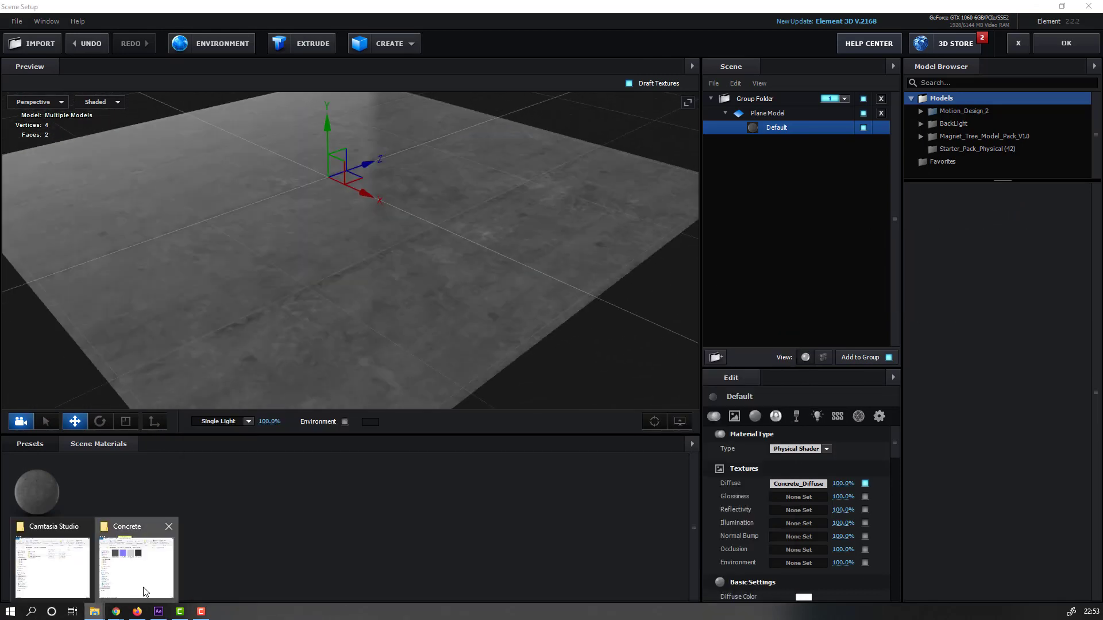
pyautogui.click(138, 557)
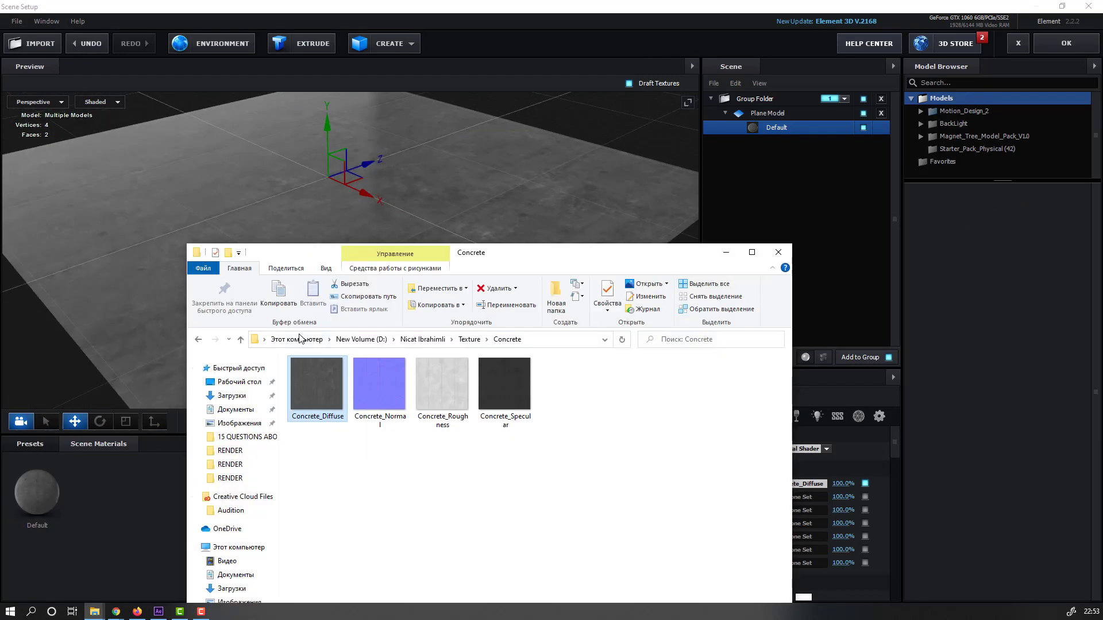
pyautogui.click(386, 404)
pyautogui.moveTo(551, 259); pyautogui.dragTo(414, 152)
pyautogui.moveTo(252, 279); pyautogui.dragTo(802, 536)
pyautogui.moveTo(432, 154); pyautogui.dragTo(436, 400)
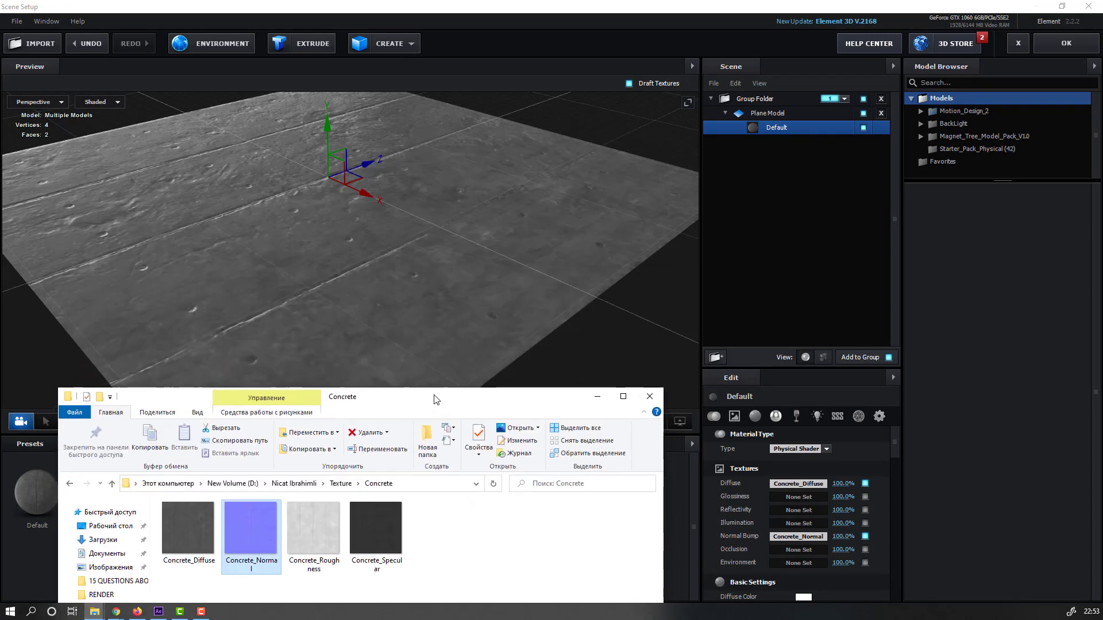
pyautogui.moveTo(321, 267)
pyautogui.mouseDown()
pyautogui.moveTo(336, 262)
pyautogui.moveTo(234, 263)
pyautogui.moveTo(322, 265)
pyautogui.mouseUp()
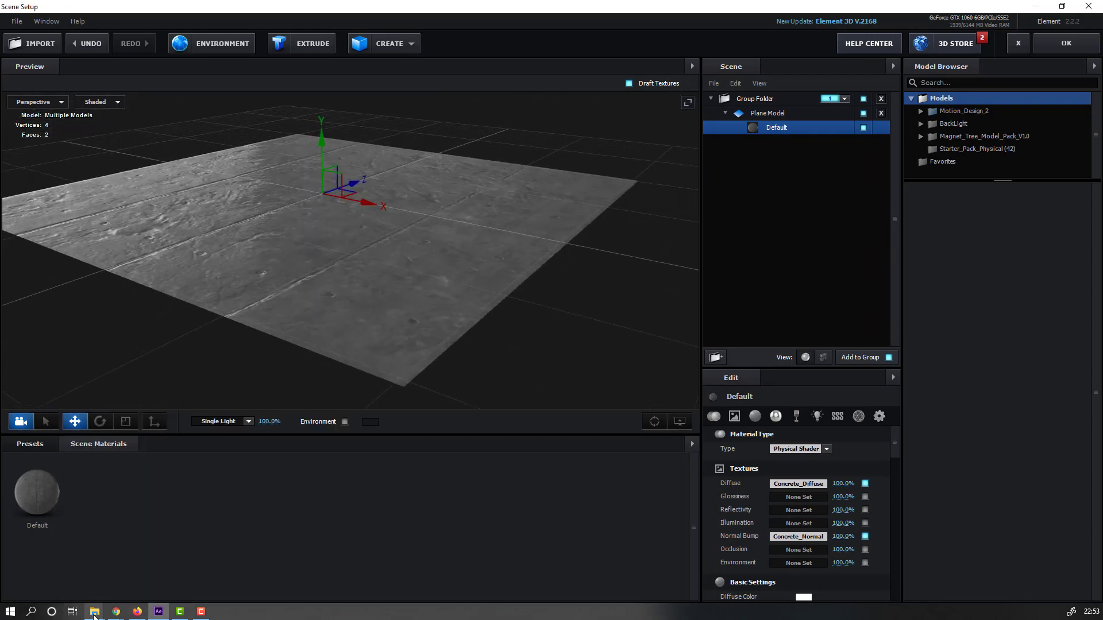
# Put Concrete_Specular into the material's Glossiness slot
pyautogui.moveTo(94, 611)
pyautogui.click(147, 581)
pyautogui.moveTo(290, 362); pyautogui.dragTo(802, 498)
pyautogui.moveTo(438, 192); pyautogui.dragTo(448, 187)
# Put Concrete_Roughness into the Reflectivity slot and close the Concrete folder
pyautogui.click(230, 356)
pyautogui.moveTo(242, 312); pyautogui.dragTo(767, 547)
pyautogui.moveTo(800, 510); pyautogui.dragTo(800, 510)
pyautogui.moveTo(483, 184); pyautogui.dragTo(494, 184)
pyautogui.click(596, 184)
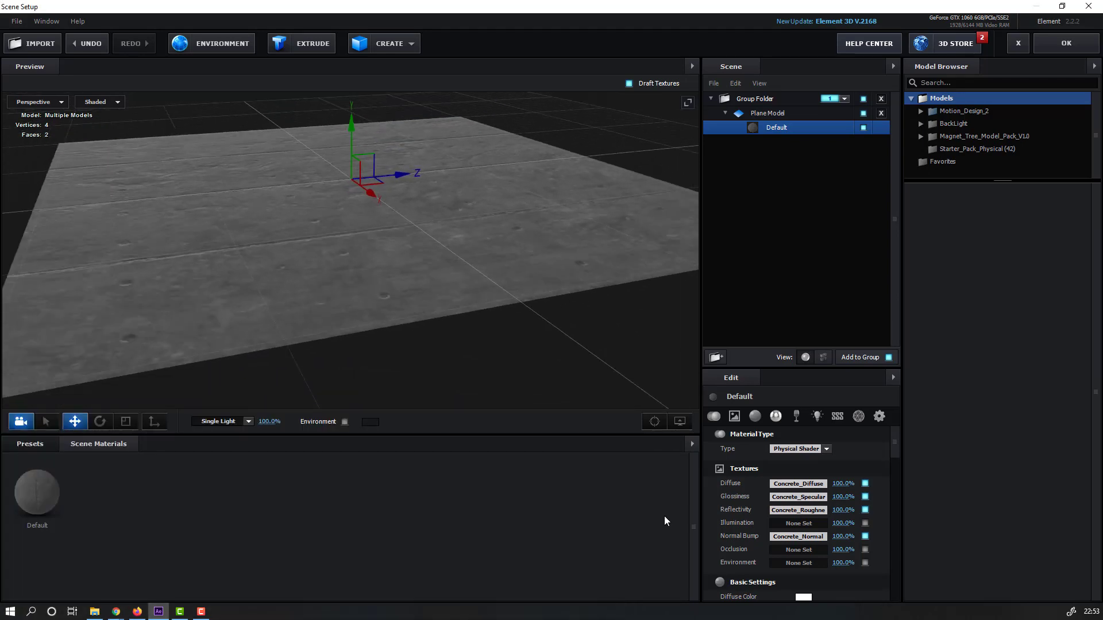
# Clear the Glossiness texture back to None Set
pyautogui.click(865, 496)
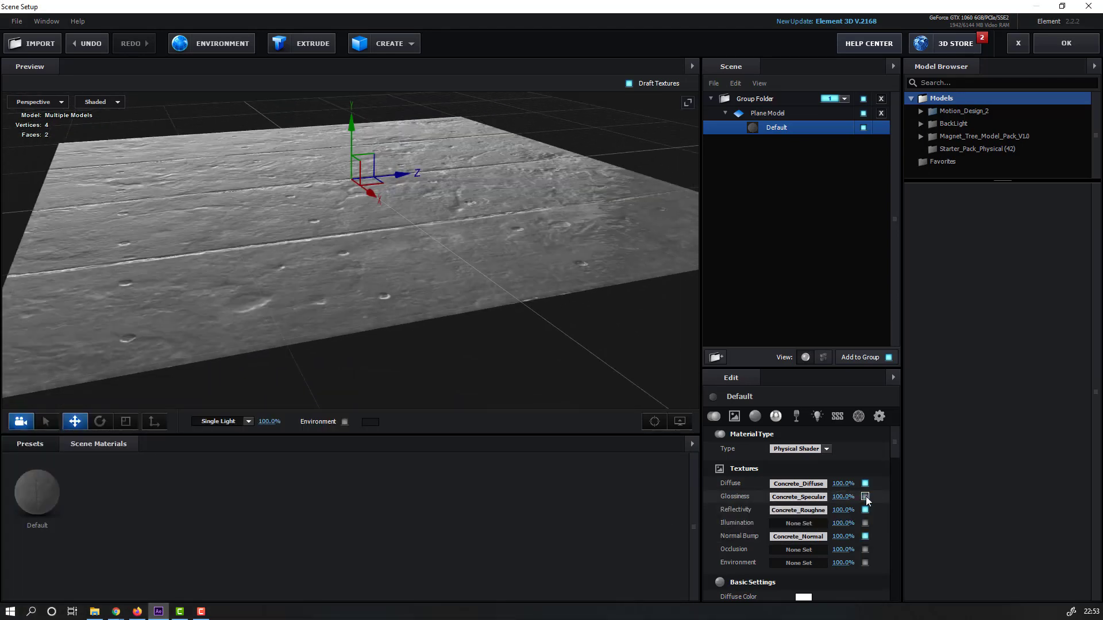
pyautogui.moveTo(345, 241); pyautogui.dragTo(366, 277)
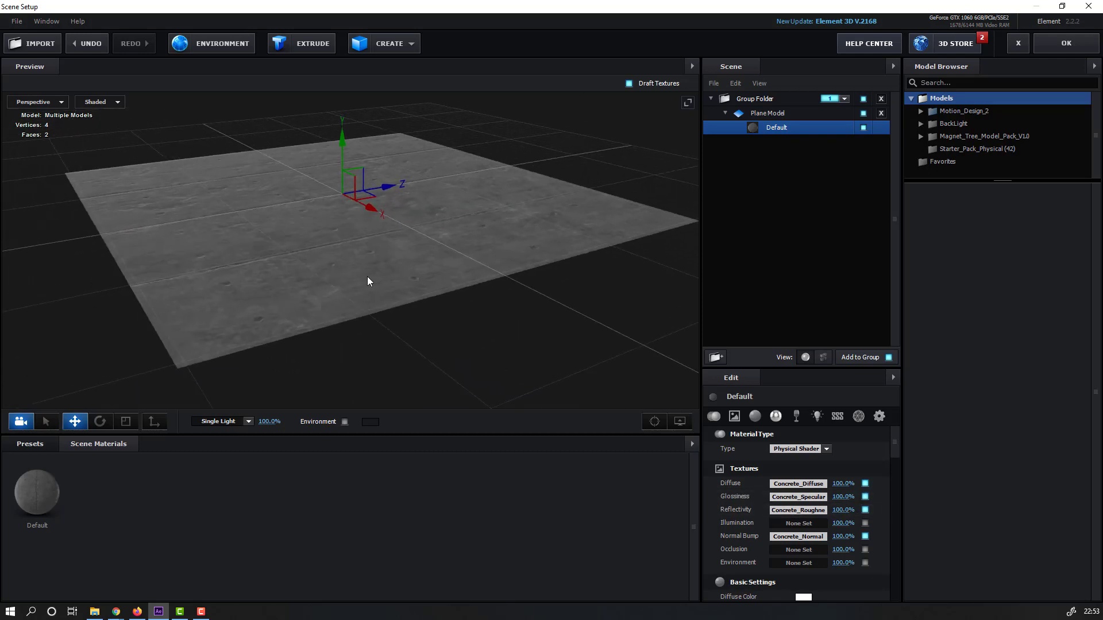
pyautogui.rightClick(779, 500)
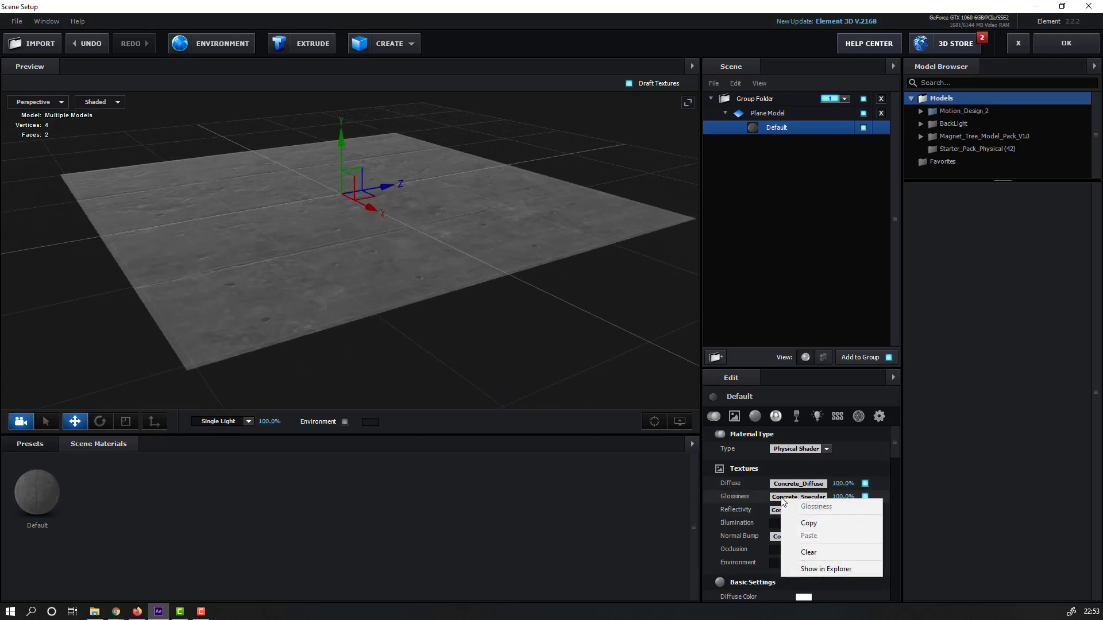
pyautogui.click(875, 557)
pyautogui.moveTo(462, 268); pyautogui.dragTo(377, 262)
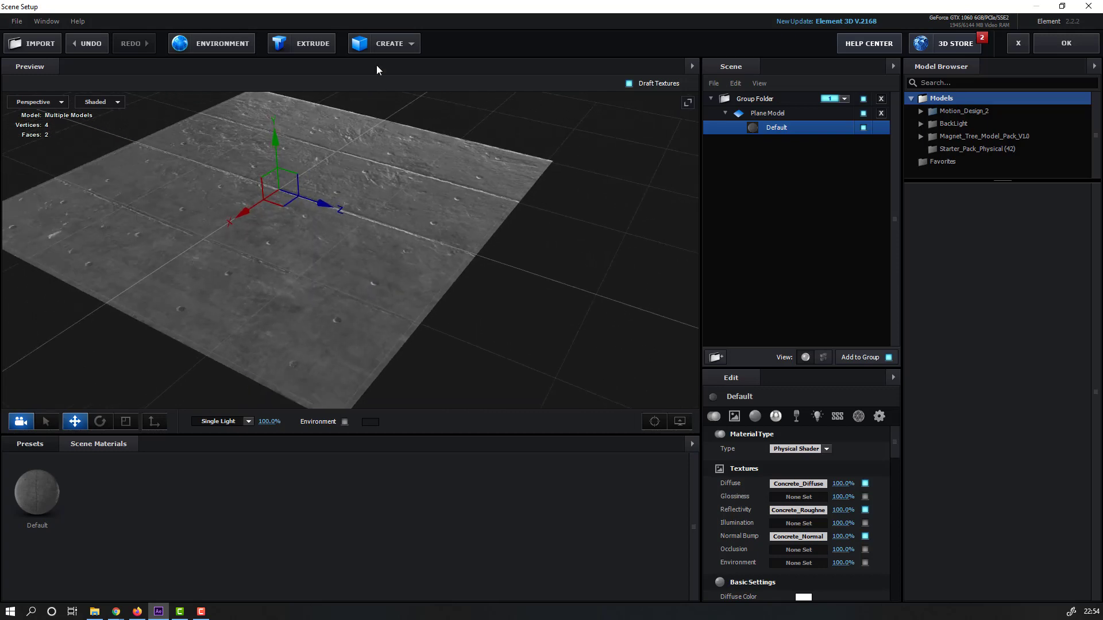
pyautogui.click(381, 46)
# Add a sphere, raise it above the floor, and apply the concrete material to it
pyautogui.click(392, 70)
pyautogui.moveTo(330, 201); pyautogui.dragTo(336, 107)
pyautogui.moveTo(405, 201); pyautogui.dragTo(360, 240)
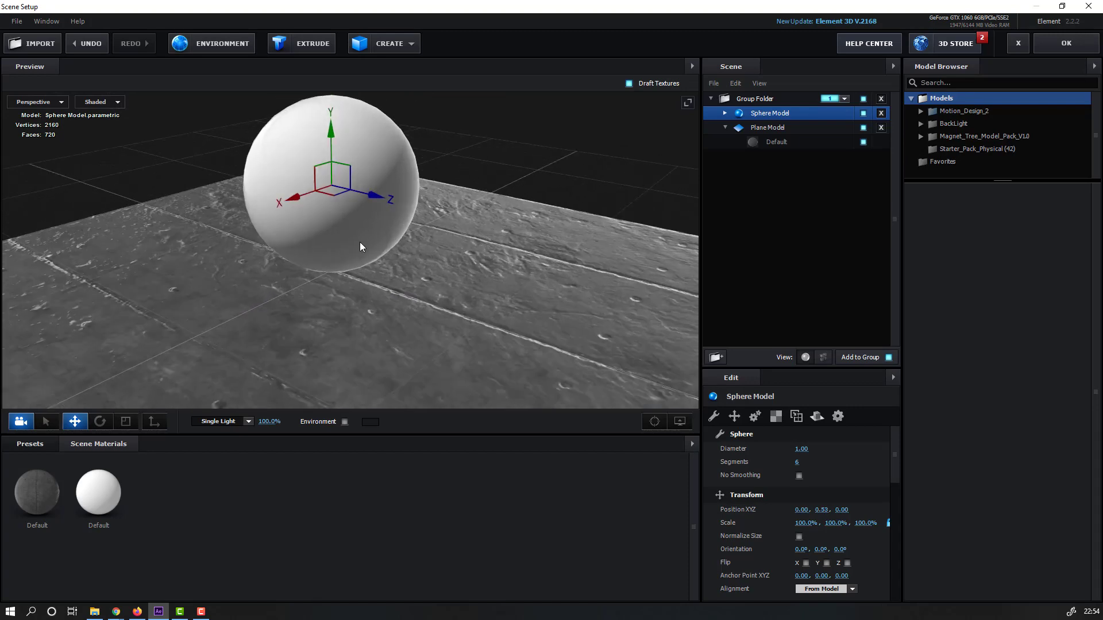
pyautogui.click(40, 524)
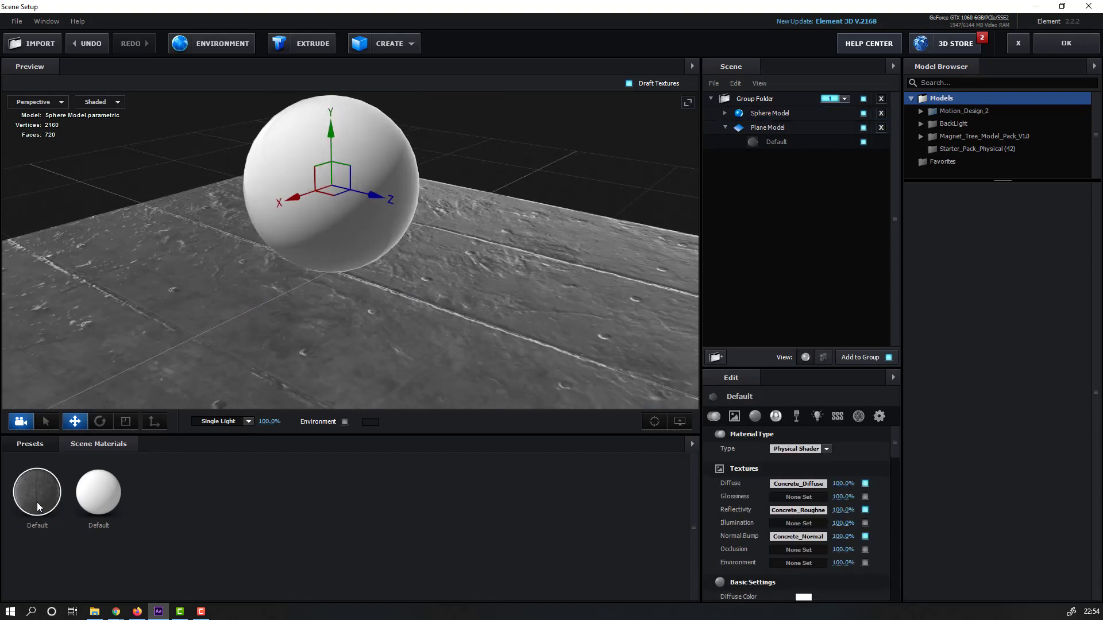
pyautogui.moveTo(44, 508); pyautogui.dragTo(359, 172)
pyautogui.moveTo(330, 316); pyautogui.dragTo(322, 253)
# Switch the sphere's Texture Mapping from UV to Sphere
pyautogui.click(769, 114)
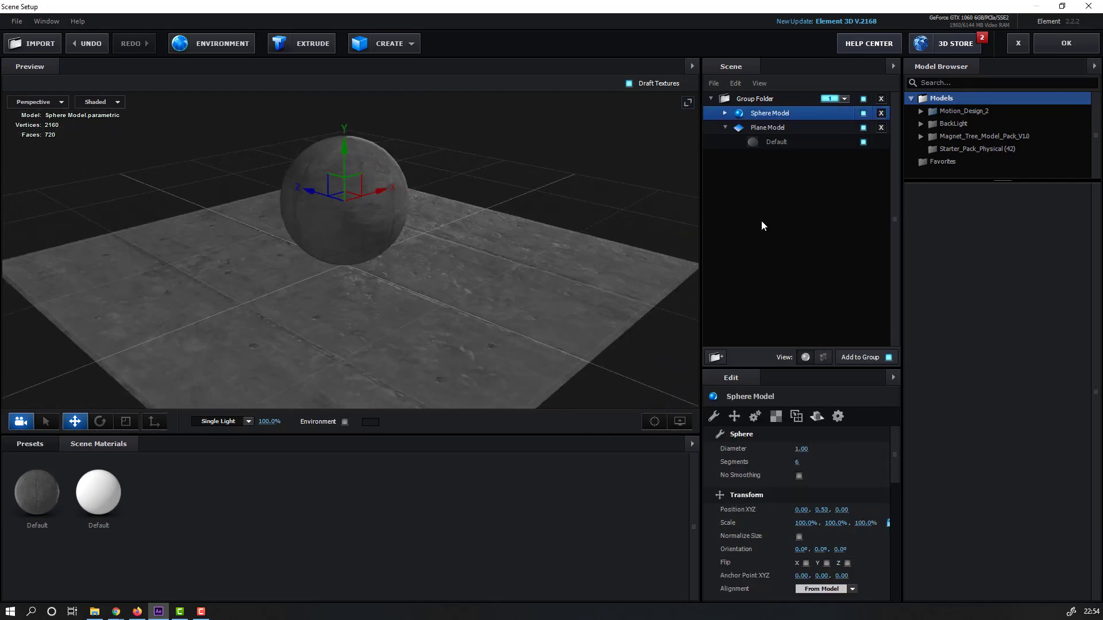
pyautogui.click(779, 418)
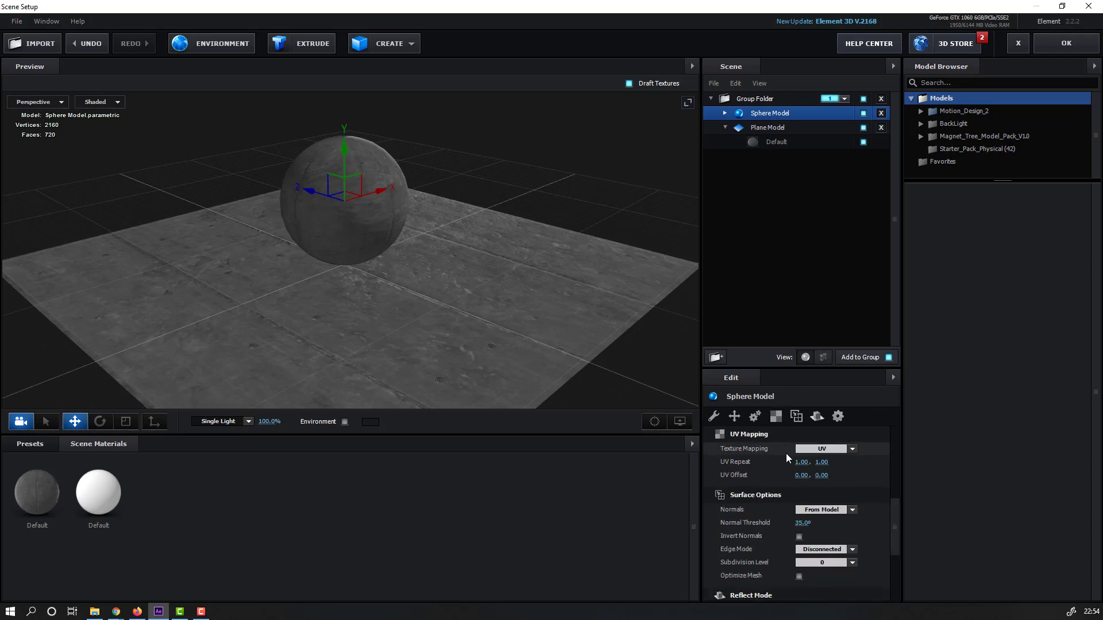
pyautogui.click(835, 452)
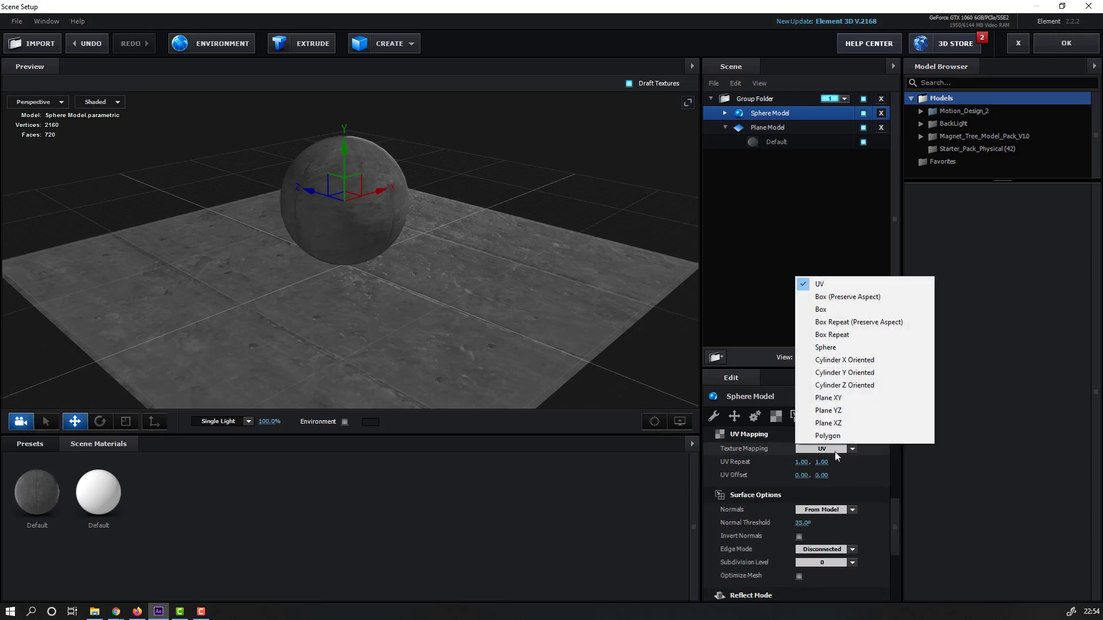
pyautogui.click(825, 347)
pyautogui.scroll(3, 384, 219)
pyautogui.moveTo(384, 219); pyautogui.dragTo(408, 319)
# Apply the Lobby preset from Environment > V1_Environment and accept Scene Setup with OK
pyautogui.click(43, 441)
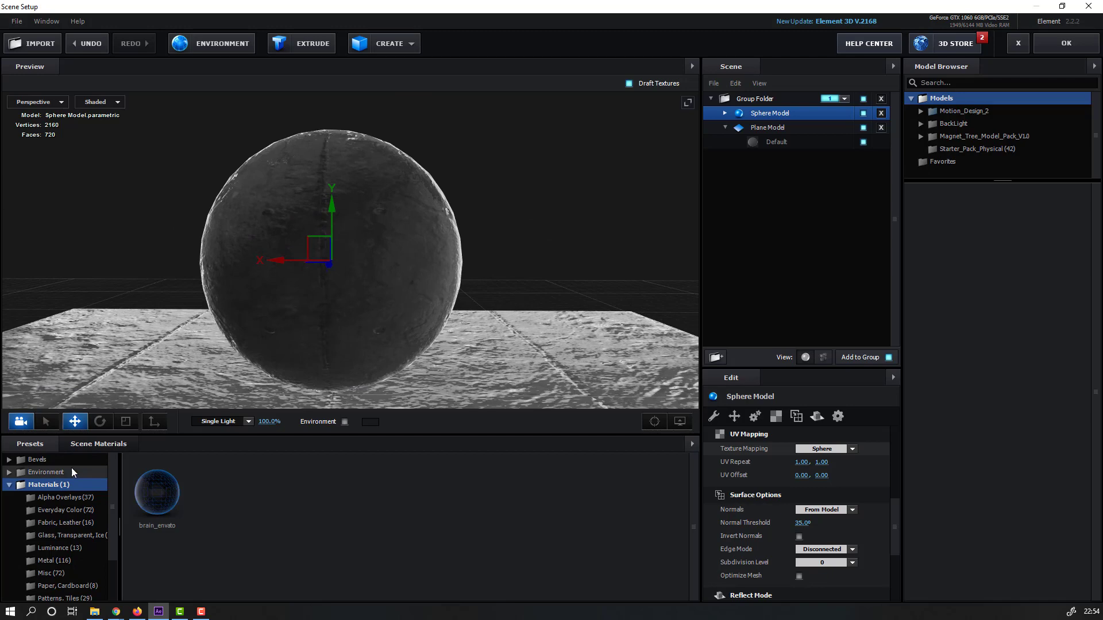
pyautogui.click(43, 471)
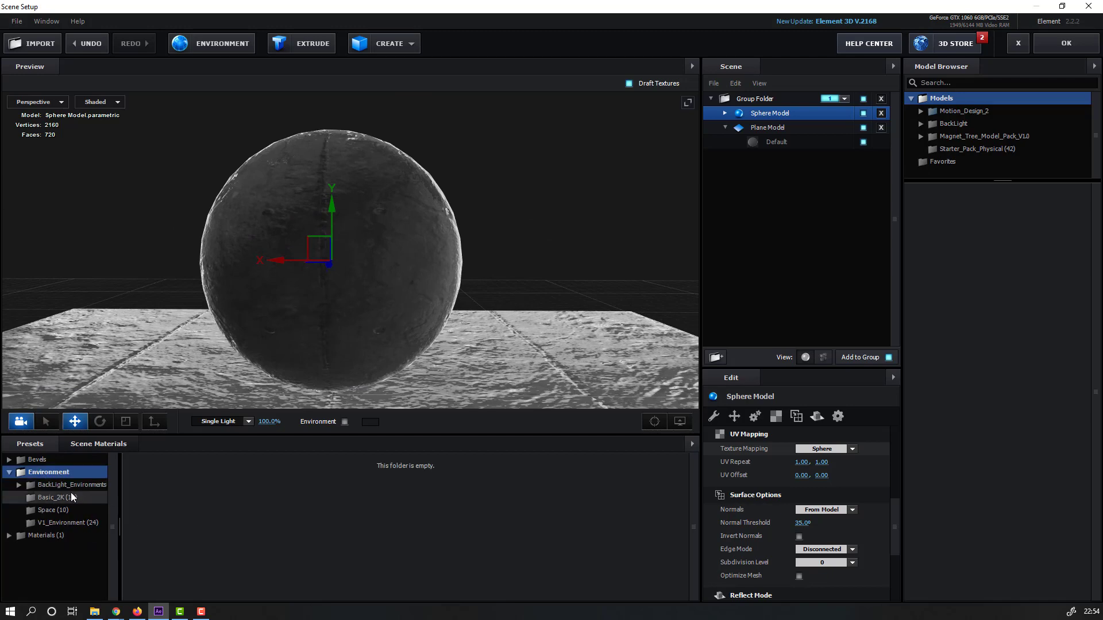
pyautogui.click(40, 522)
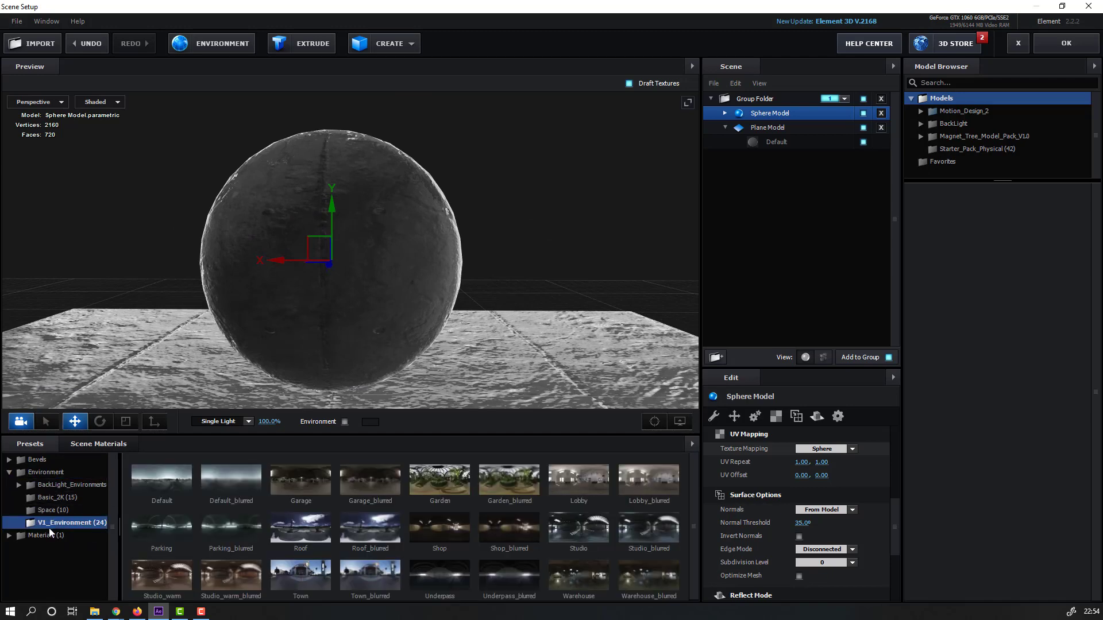
pyautogui.click(568, 487)
pyautogui.moveTo(419, 270); pyautogui.dragTo(463, 298)
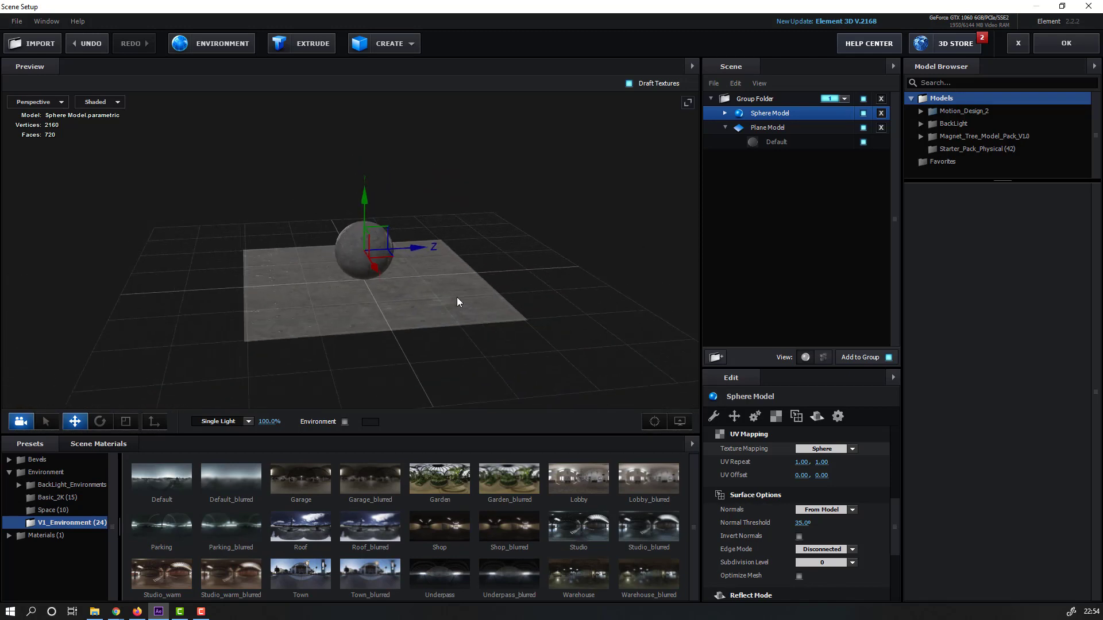
pyautogui.click(1041, 46)
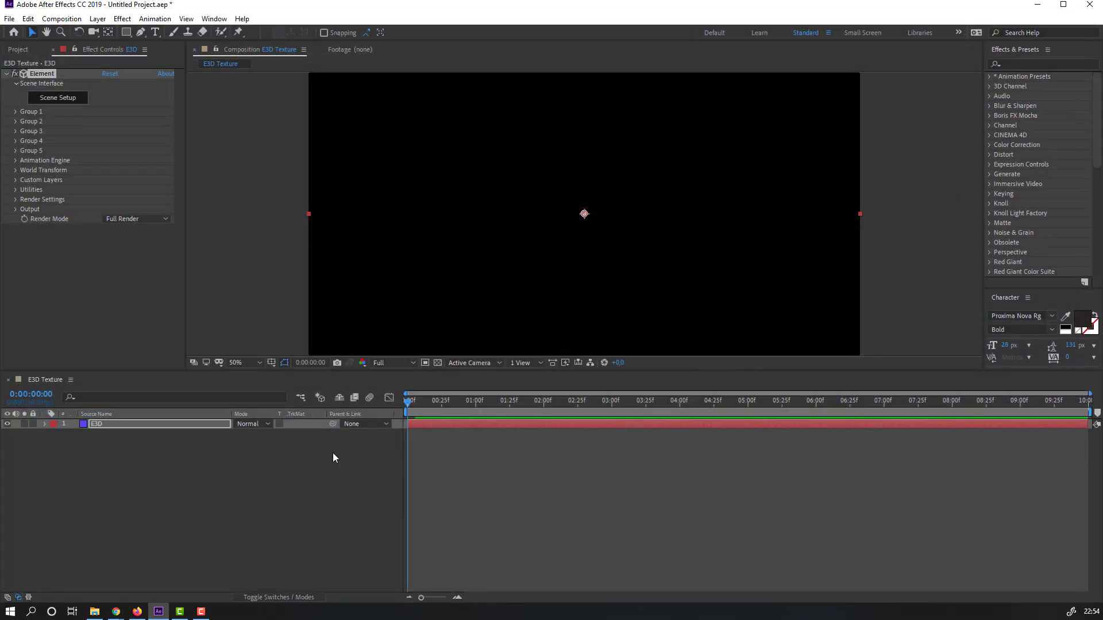
# Add Camera 1 to the E3D Texture composition with default camera settings
pyautogui.rightClick(137, 494)
pyautogui.moveTo(205, 370)
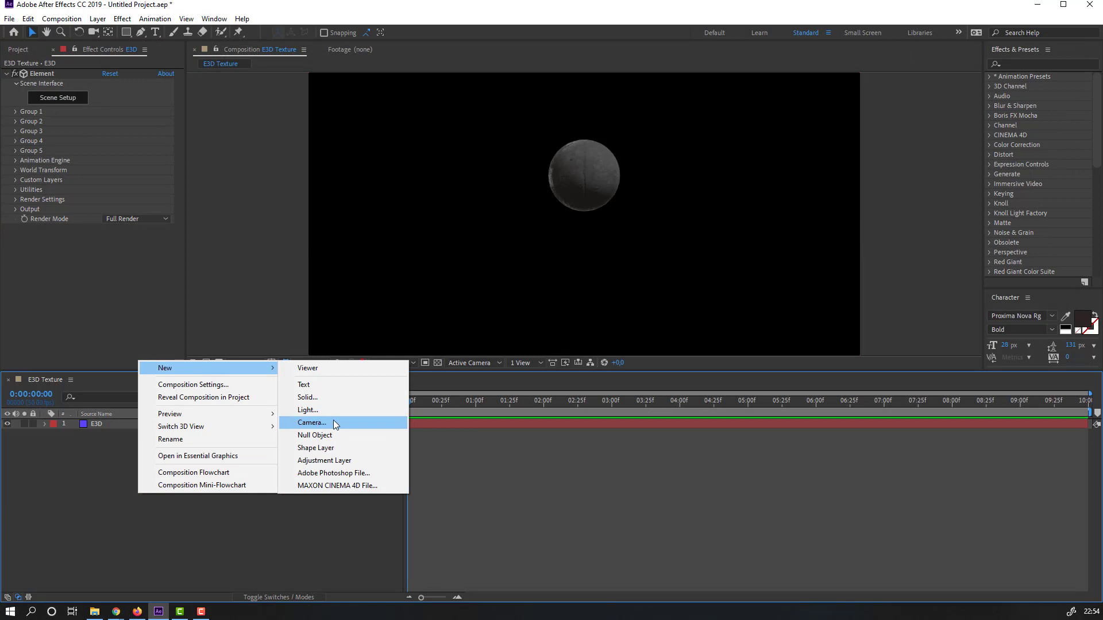
pyautogui.click(334, 423)
pyautogui.click(440, 410)
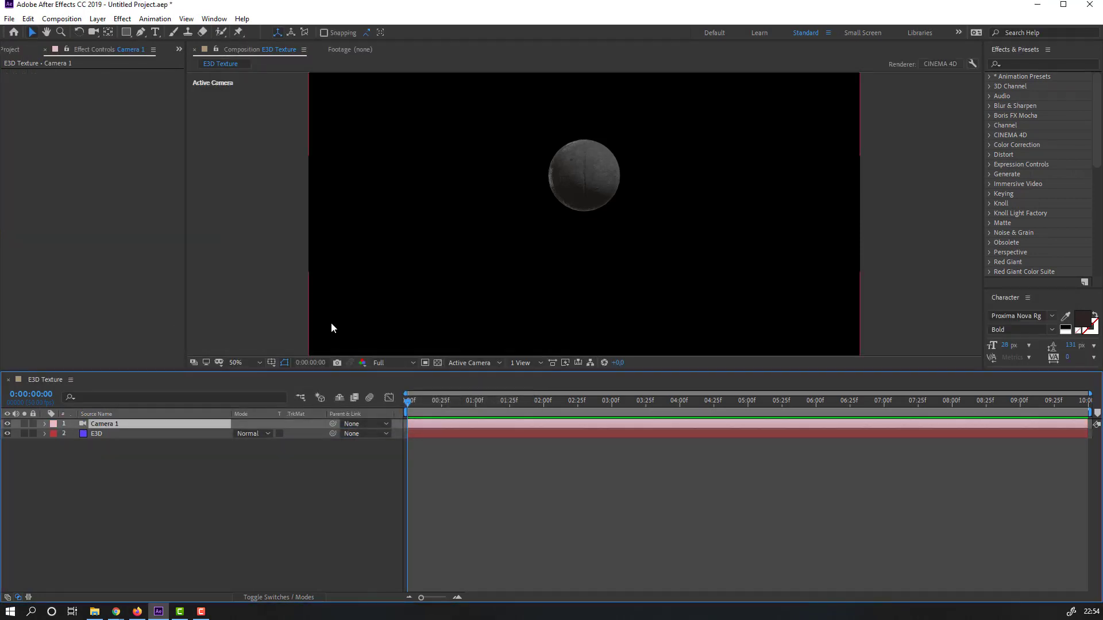
# Orbit and dolly Camera 1 close to frame the sphere above the concrete floor
pyautogui.press('c')
pyautogui.moveTo(563, 201)
pyautogui.mouseDown()
pyautogui.moveTo(632, 199)
pyautogui.moveTo(634, 222)
pyautogui.moveTo(621, 248)
pyautogui.moveTo(608, 245)
pyautogui.moveTo(606, 207)
pyautogui.moveTo(567, 266)
pyautogui.moveTo(561, 210)
pyautogui.mouseUp()
pyautogui.press('c')
pyautogui.press('c')
pyautogui.press('c')
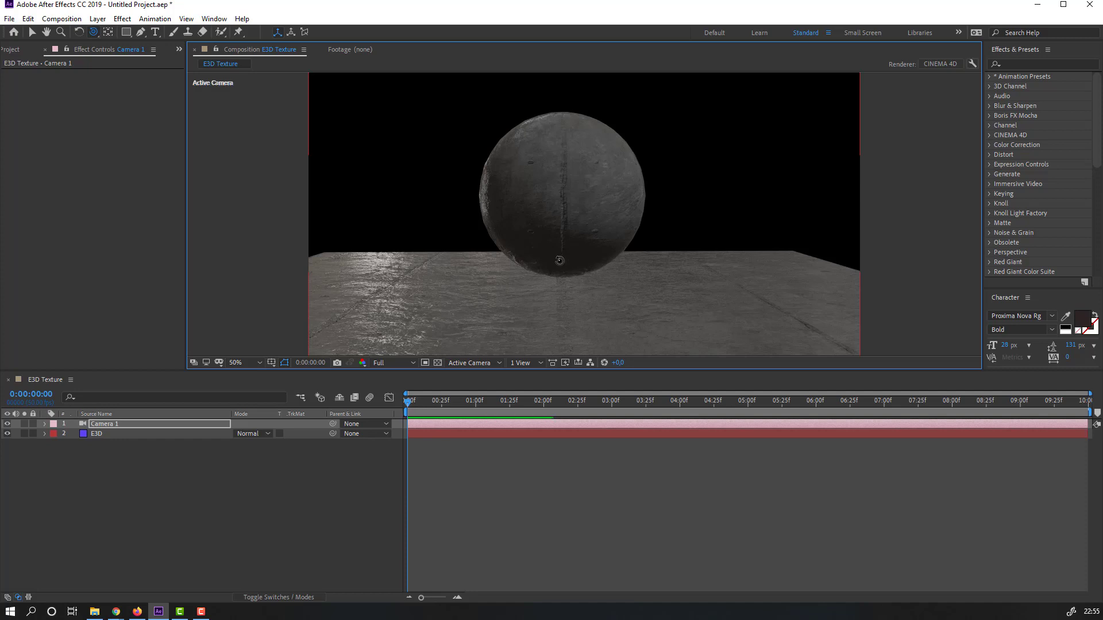
pyautogui.click(140, 493)
# Enable Ambient Occlusion in Element's Render Settings with SSAO intensity 13
pyautogui.press('v')
pyautogui.click(91, 433)
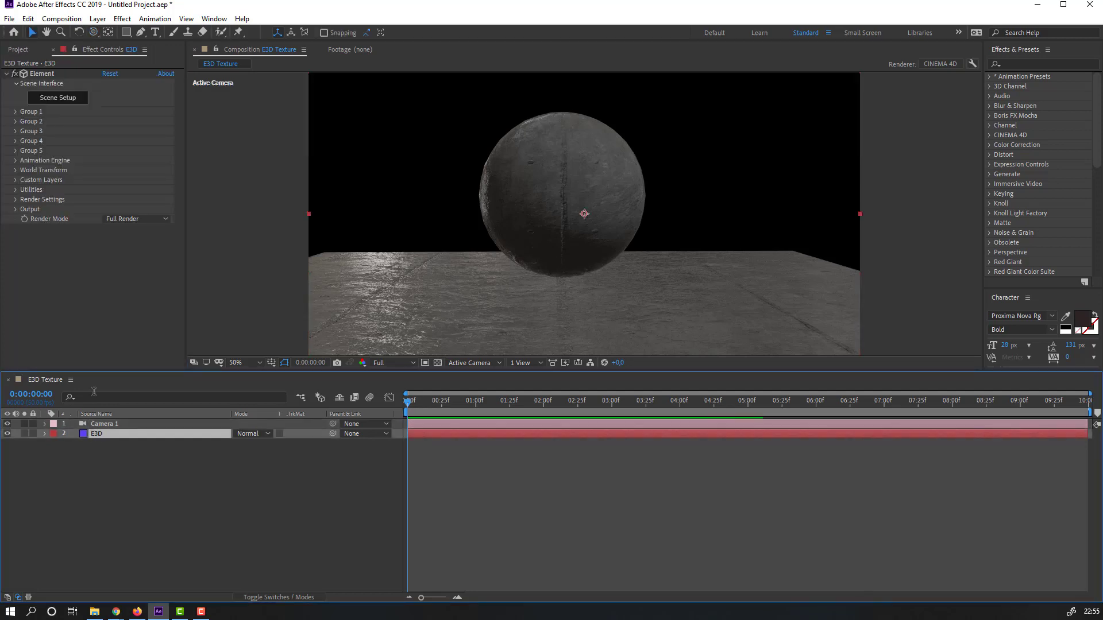
pyautogui.click(16, 200)
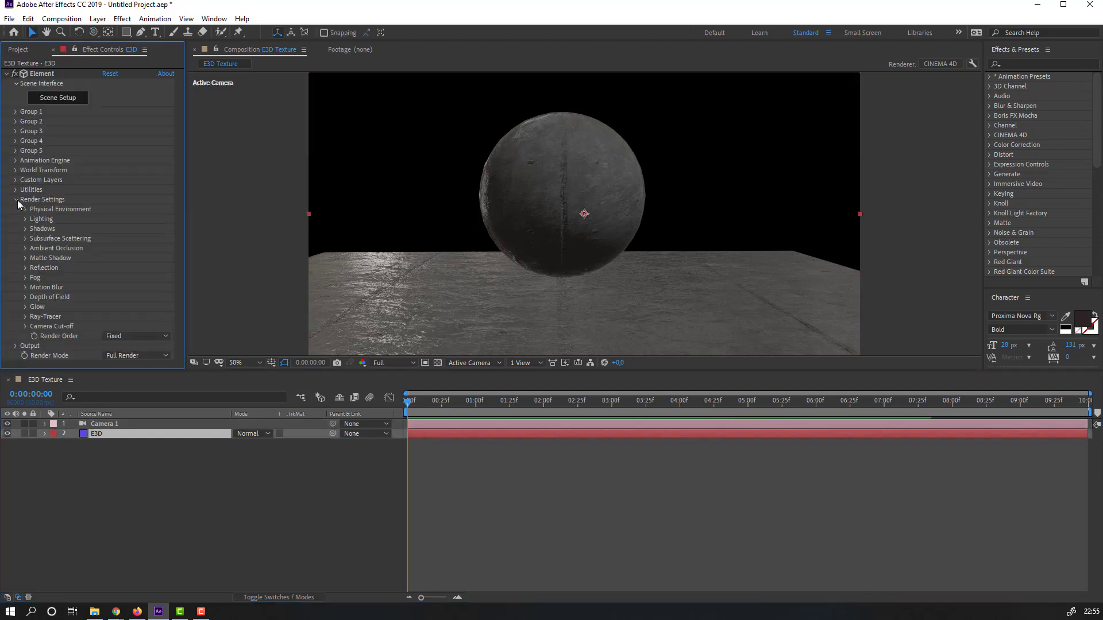
pyautogui.click(25, 248)
pyautogui.scroll(-1, 115, 246)
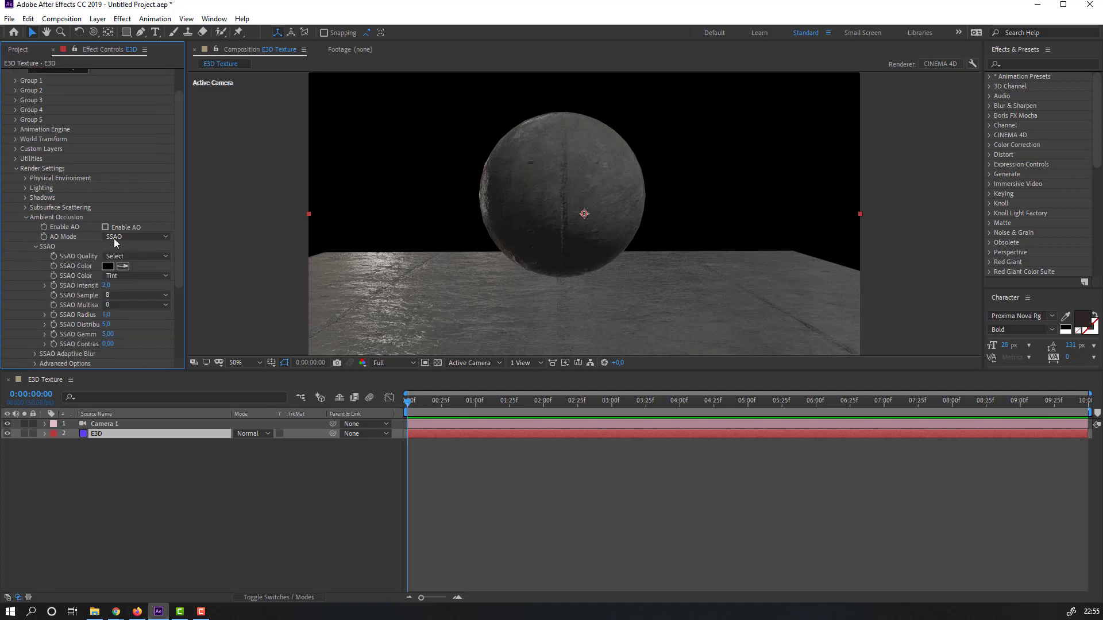
pyautogui.click(105, 228)
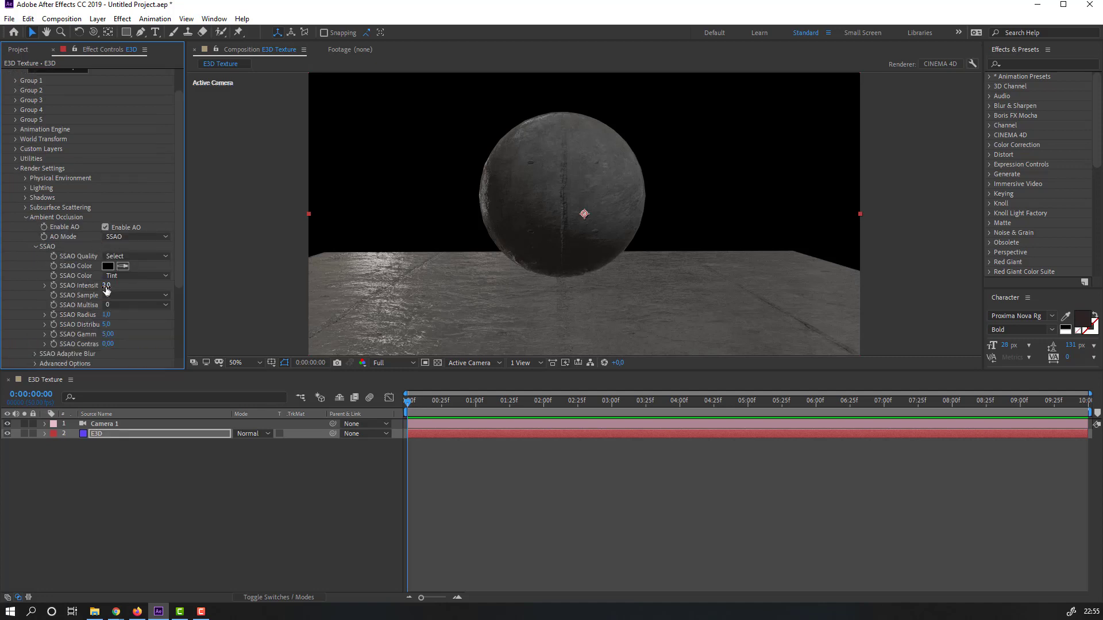
pyautogui.write('13')
pyautogui.press('Return')
# Orbit the camera slightly around the sphere and reselect the E3D layer
pyautogui.press('c')
pyautogui.click(169, 475)
pyautogui.scroll(-1, 504, 289)
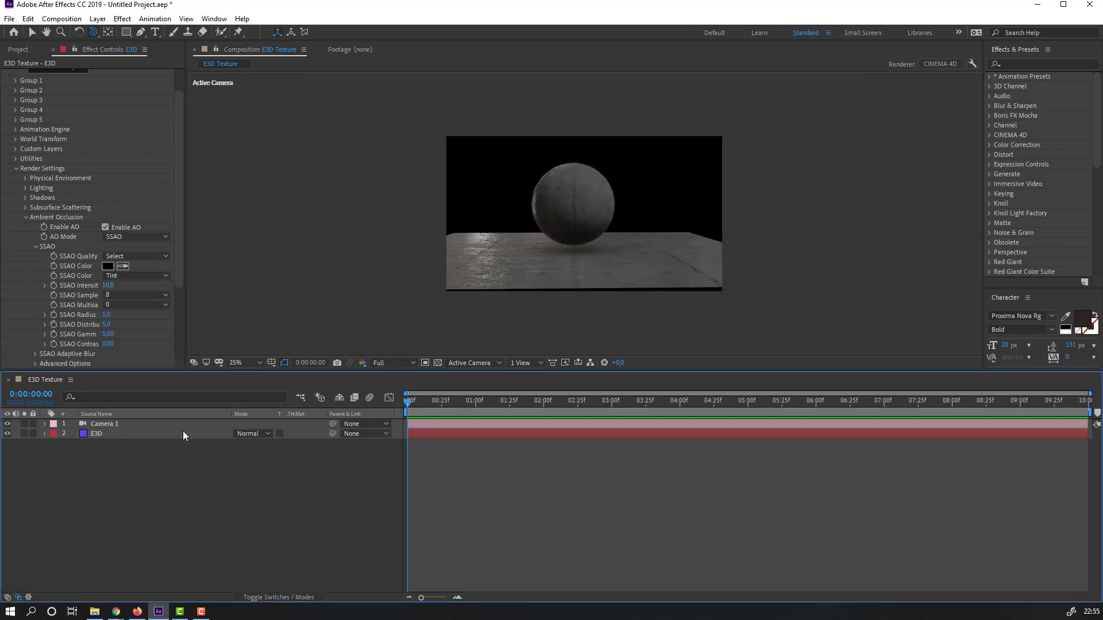
pyautogui.moveTo(567, 265); pyautogui.dragTo(569, 257)
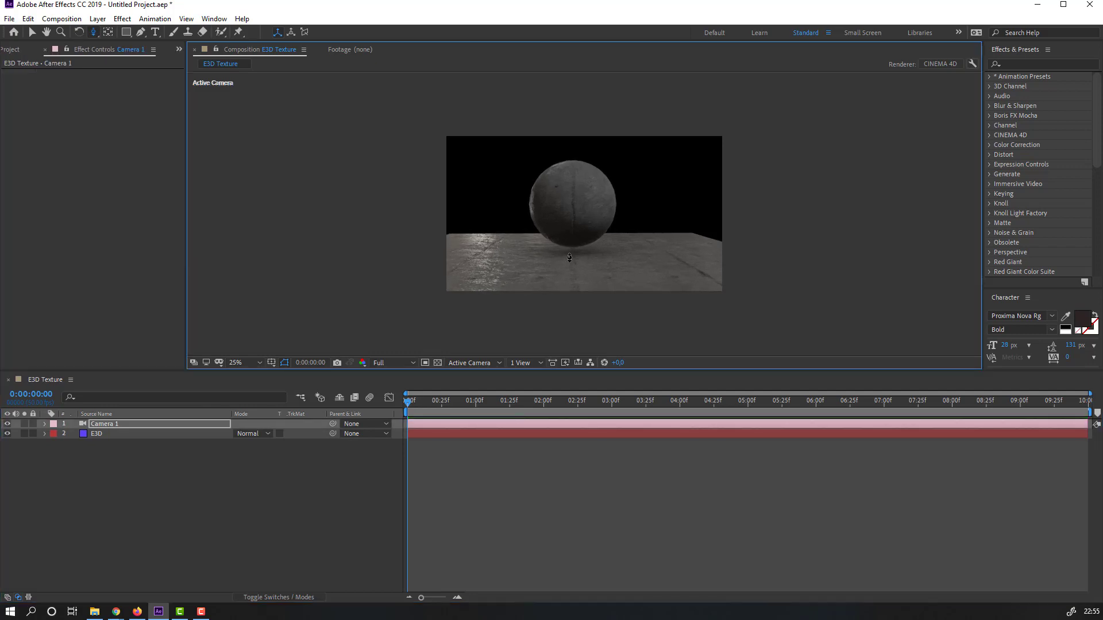
pyautogui.click(230, 481)
pyautogui.press('v')
pyautogui.click(96, 434)
# Set the Sphere Model's Aux Channel to Channel 2 and accept Scene Setup
pyautogui.click(71, 100)
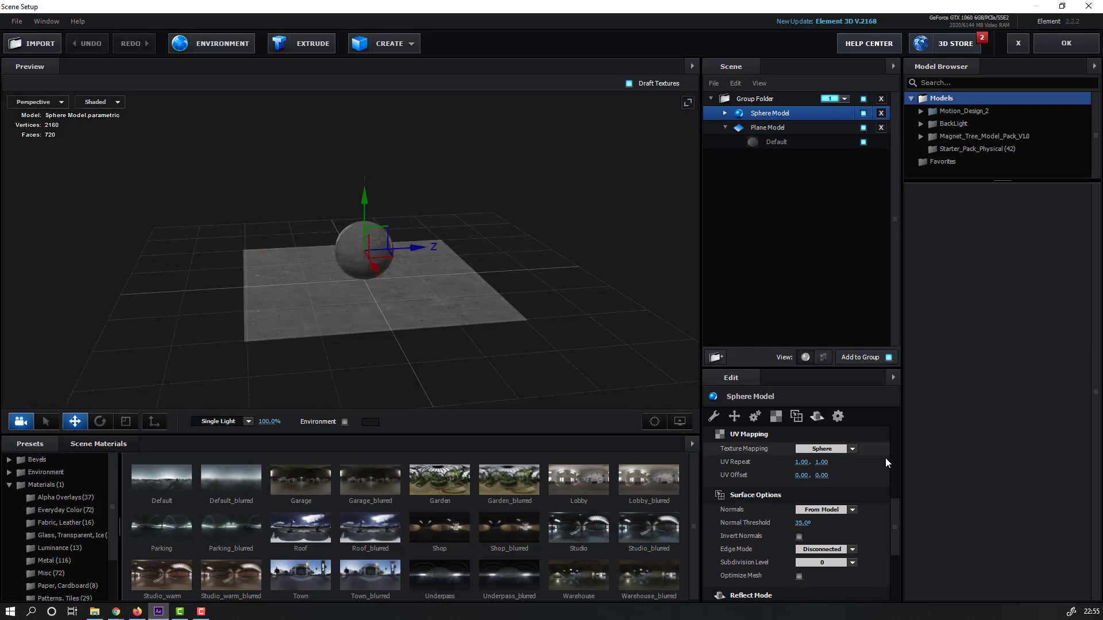
pyautogui.scroll(-1, 894, 517)
pyautogui.moveTo(896, 546)
pyautogui.mouseDown()
pyautogui.moveTo(891, 581)
pyautogui.moveTo(897, 536)
pyautogui.mouseUp()
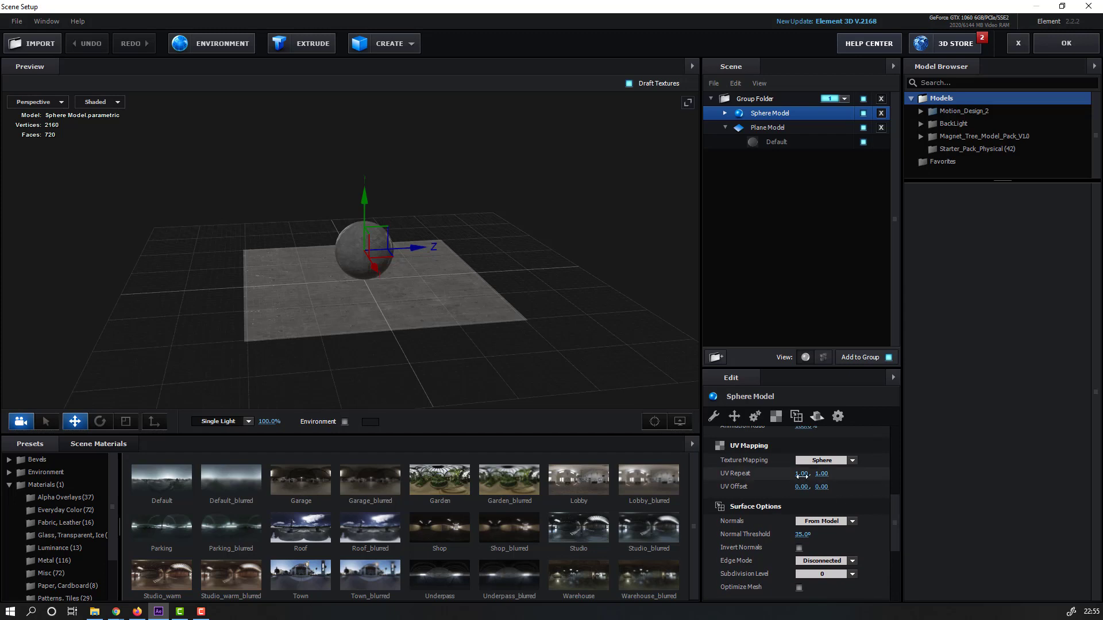
pyautogui.click(716, 420)
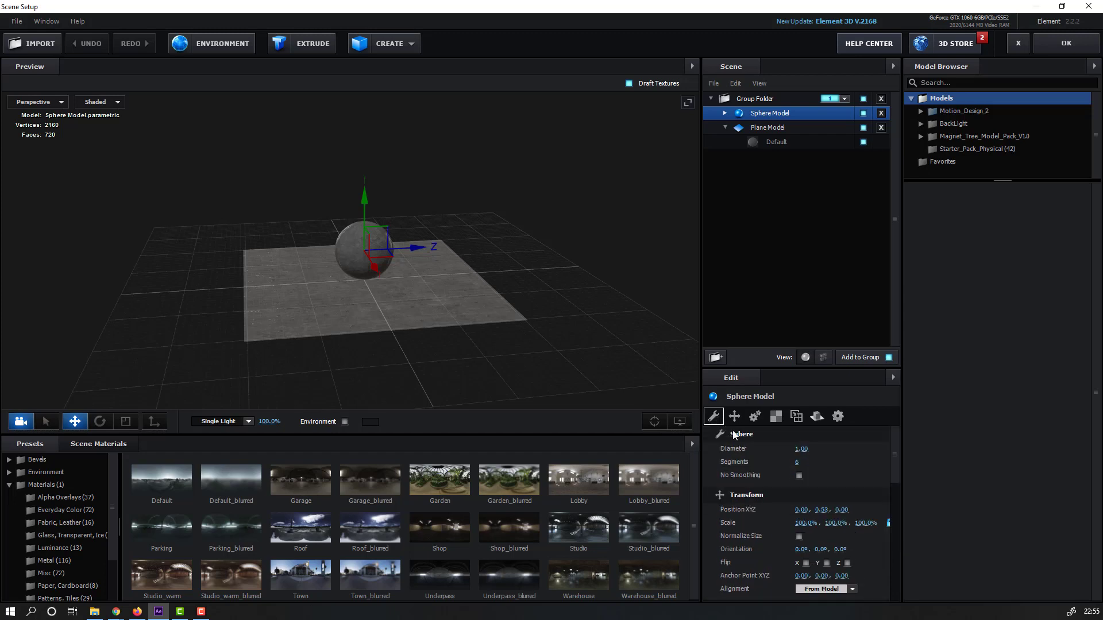
pyautogui.moveTo(898, 460); pyautogui.dragTo(890, 509)
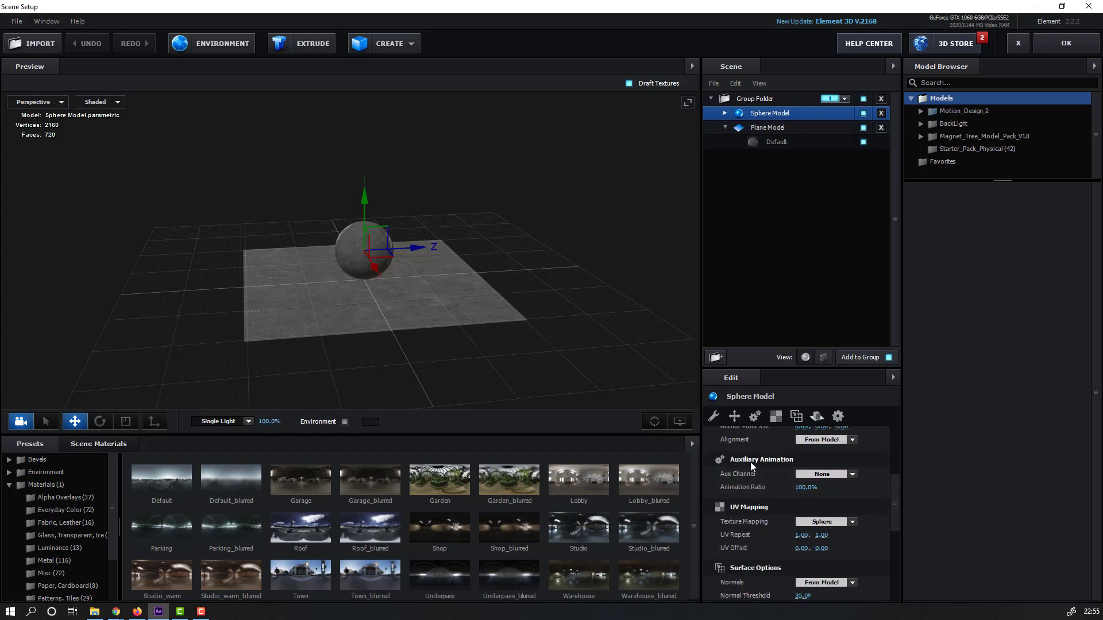
pyautogui.click(821, 474)
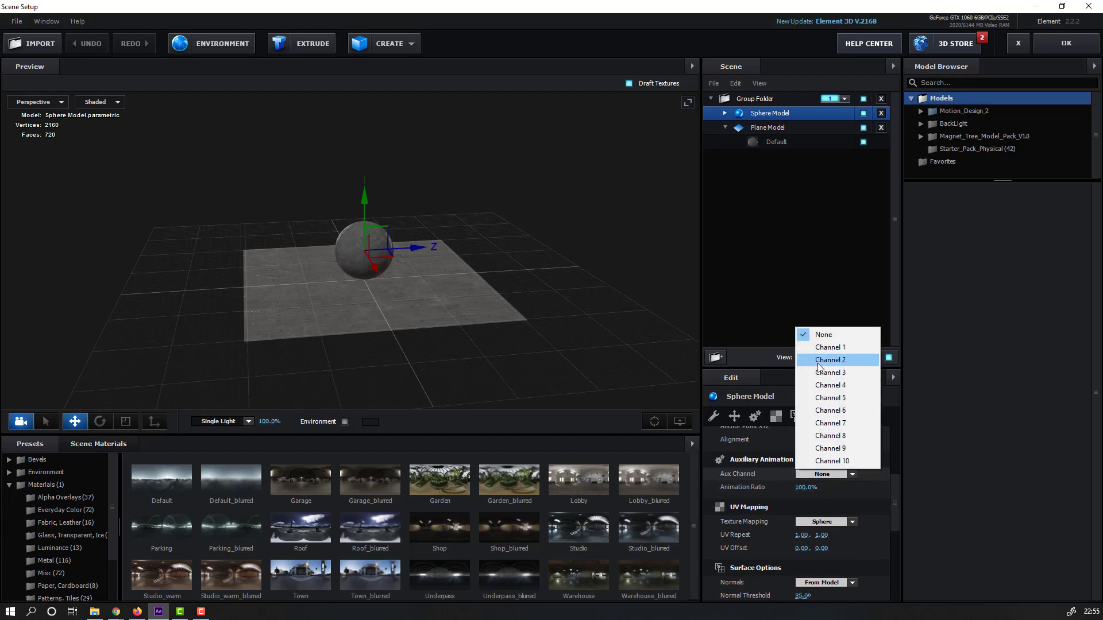
pyautogui.click(841, 360)
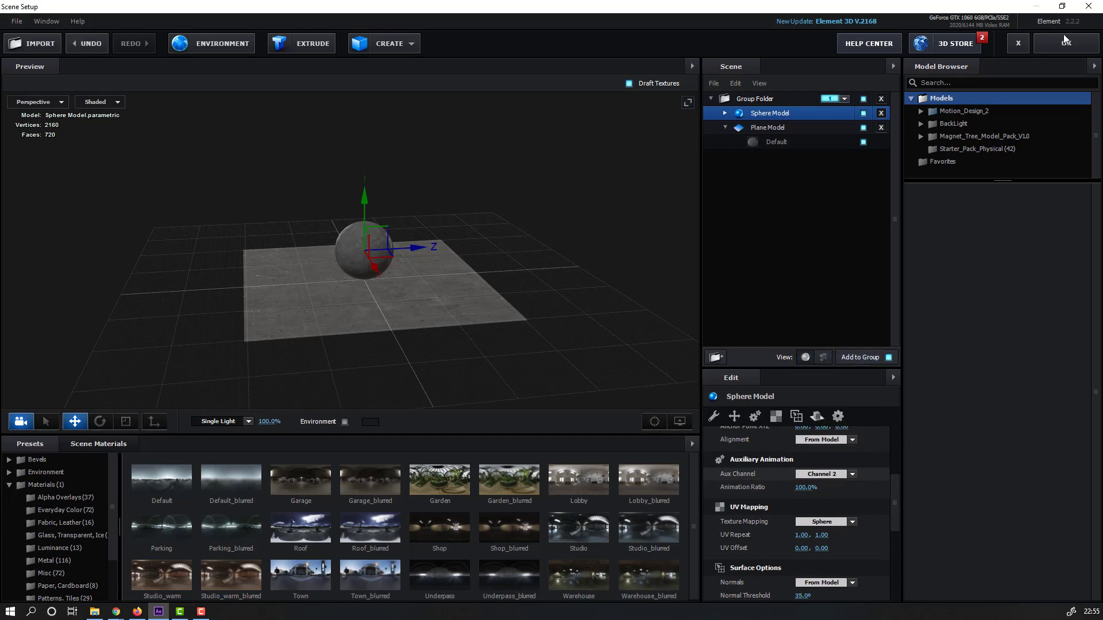
pyautogui.click(1064, 43)
pyautogui.click(16, 112)
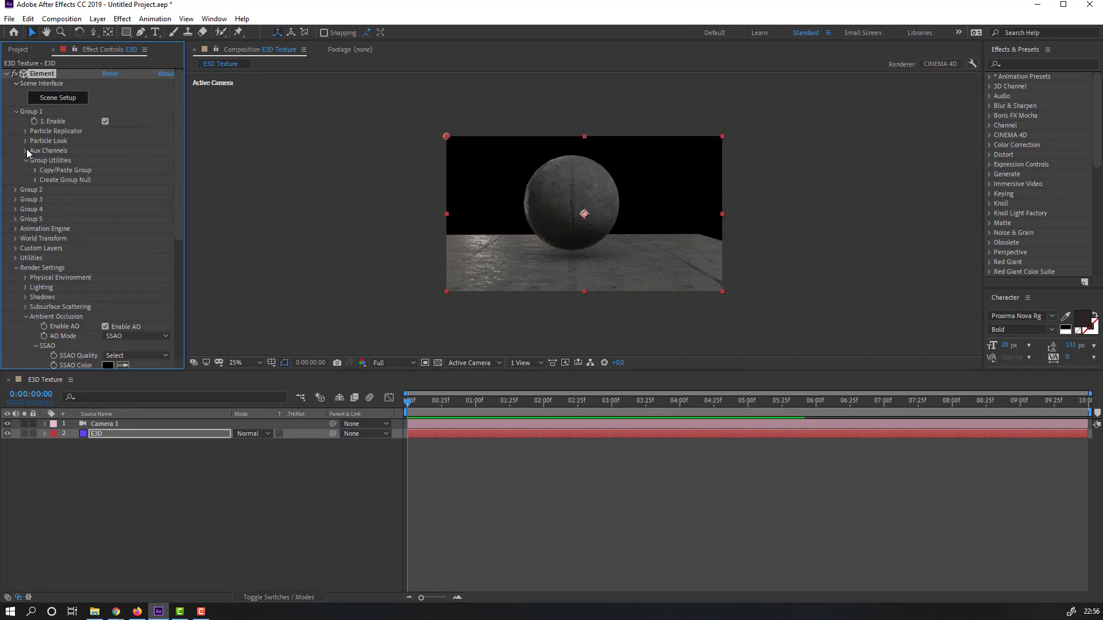
# Expand Aux Channels > Channel 2 to show Rotation X/Y/Z, then move the playhead to 6:00
pyautogui.click(26, 150)
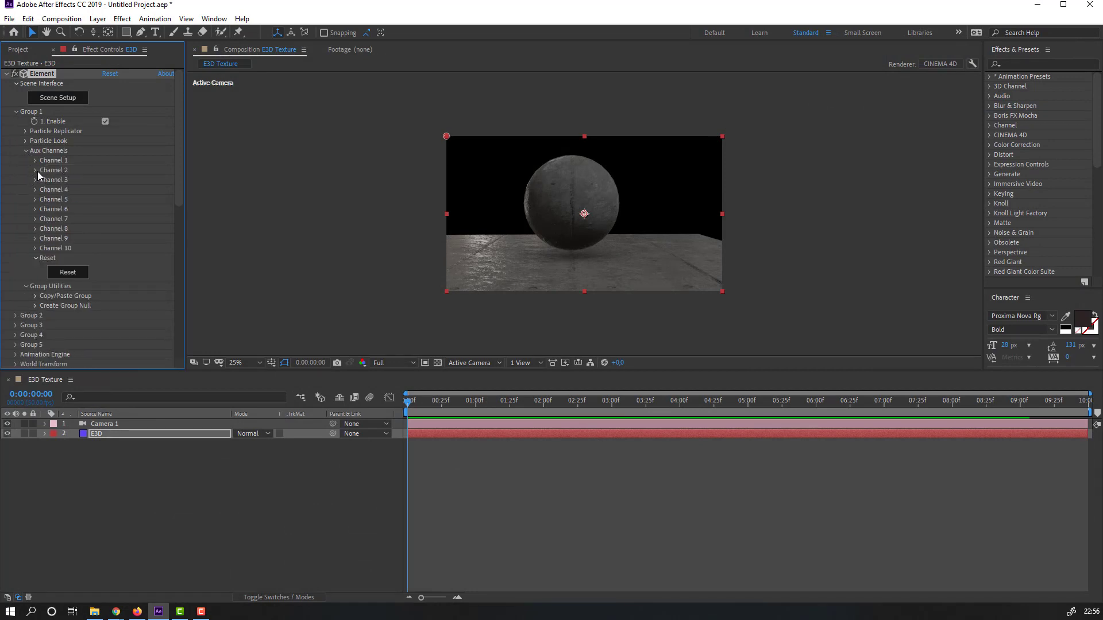
pyautogui.click(35, 170)
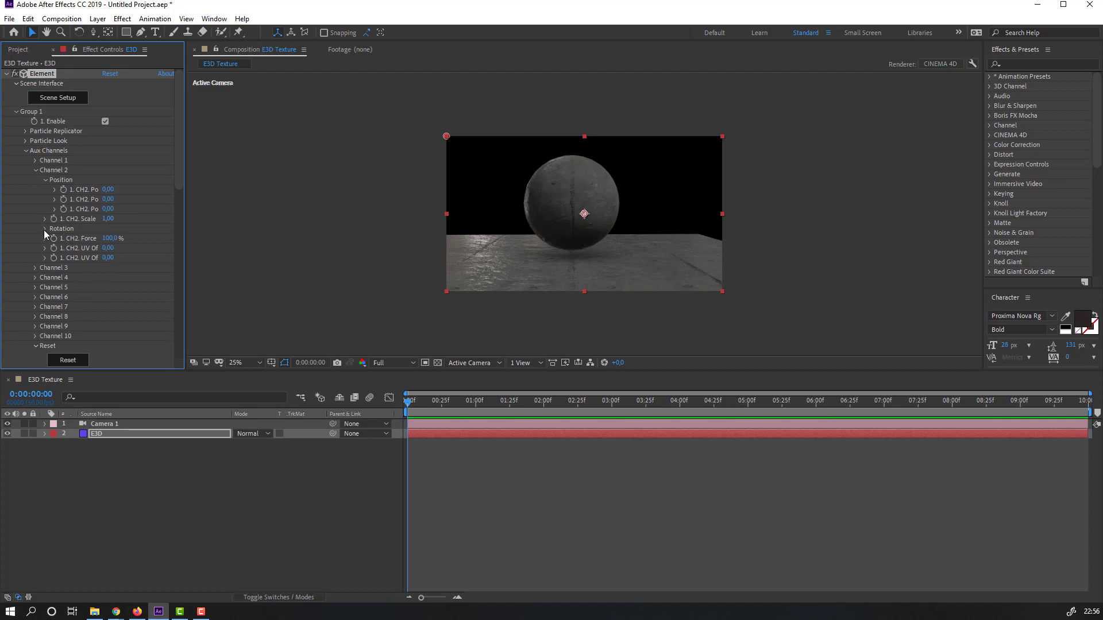
pyautogui.click(45, 228)
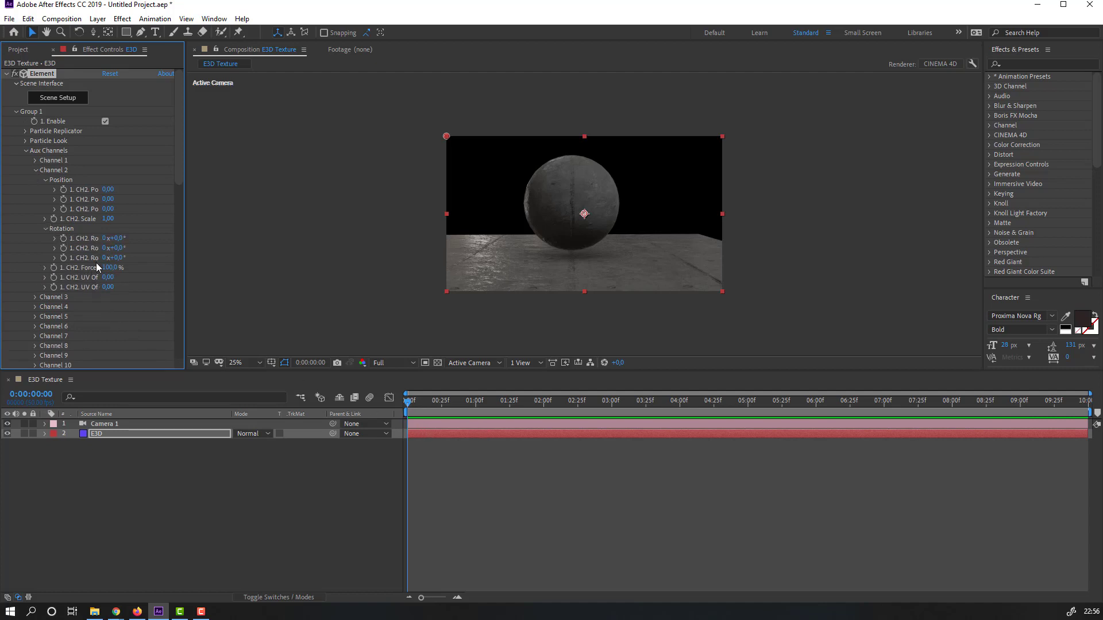
pyautogui.moveTo(120, 250); pyautogui.dragTo(127, 242)
pyautogui.hotkey('ctrl', 'z')
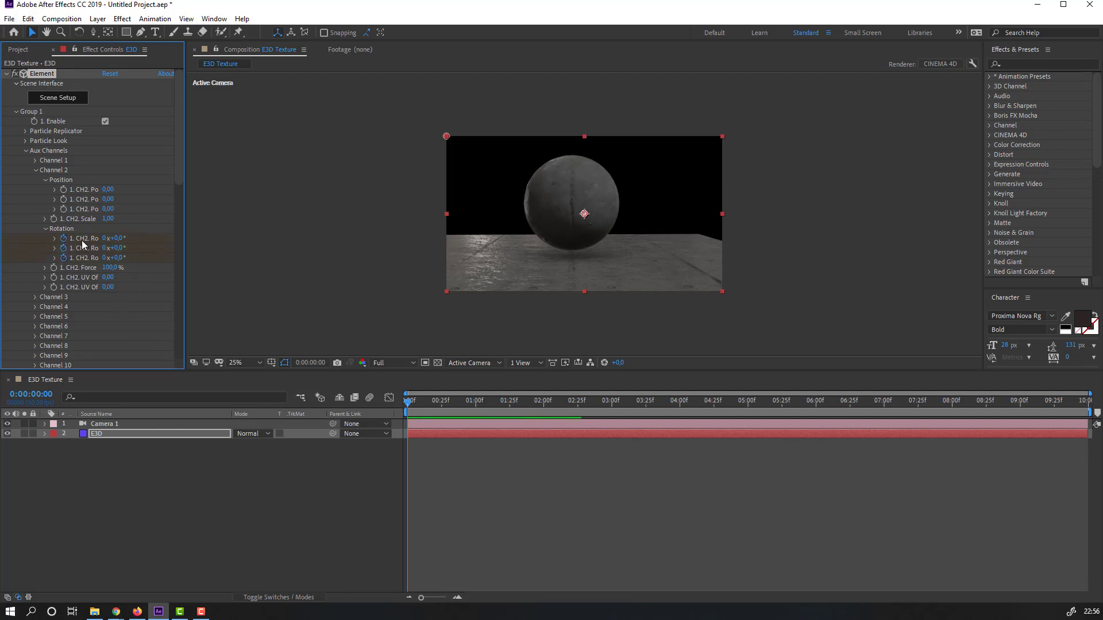
pyautogui.moveTo(432, 405); pyautogui.dragTo(815, 414)
# End the work area at 6:00, give Rotation X/Y/Z 1 revolution each, and preview
pyautogui.press('n')
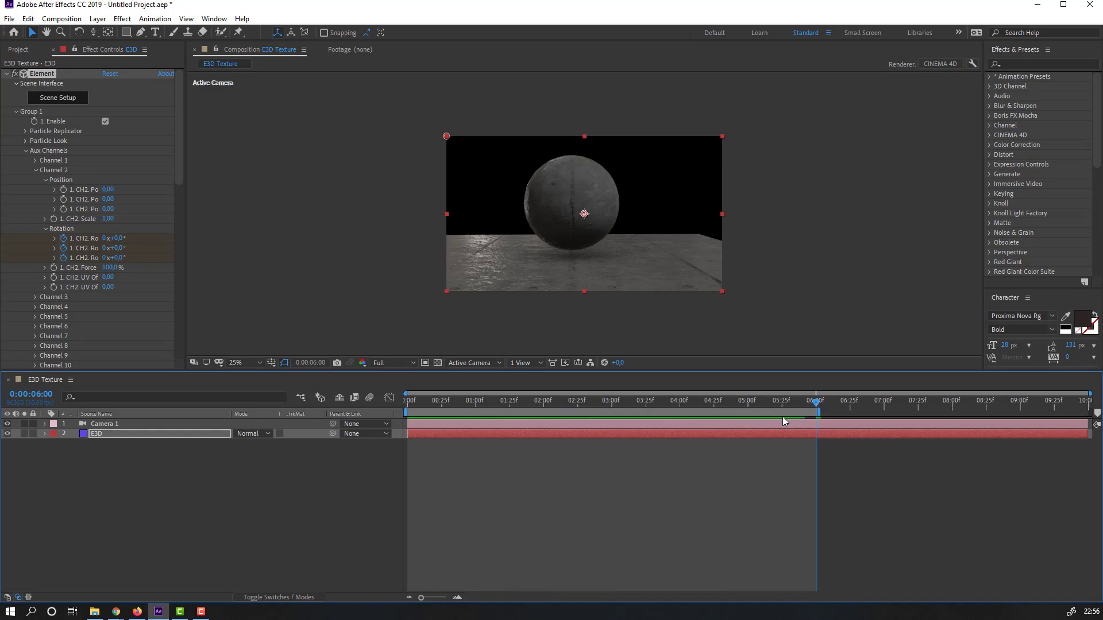
pyautogui.click(102, 238)
pyautogui.write('1')
pyautogui.press('Return')
pyautogui.click(103, 248)
pyautogui.write('1')
pyautogui.click(103, 257)
pyautogui.write('1')
pyautogui.press('Return')
pyautogui.press('space')
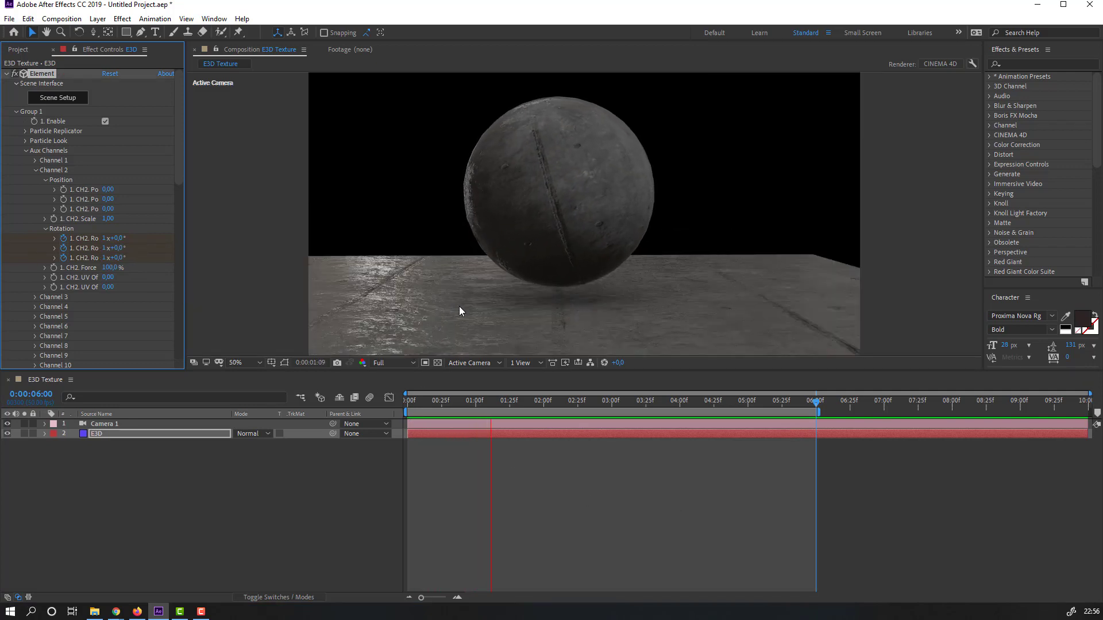
pyautogui.press('space')
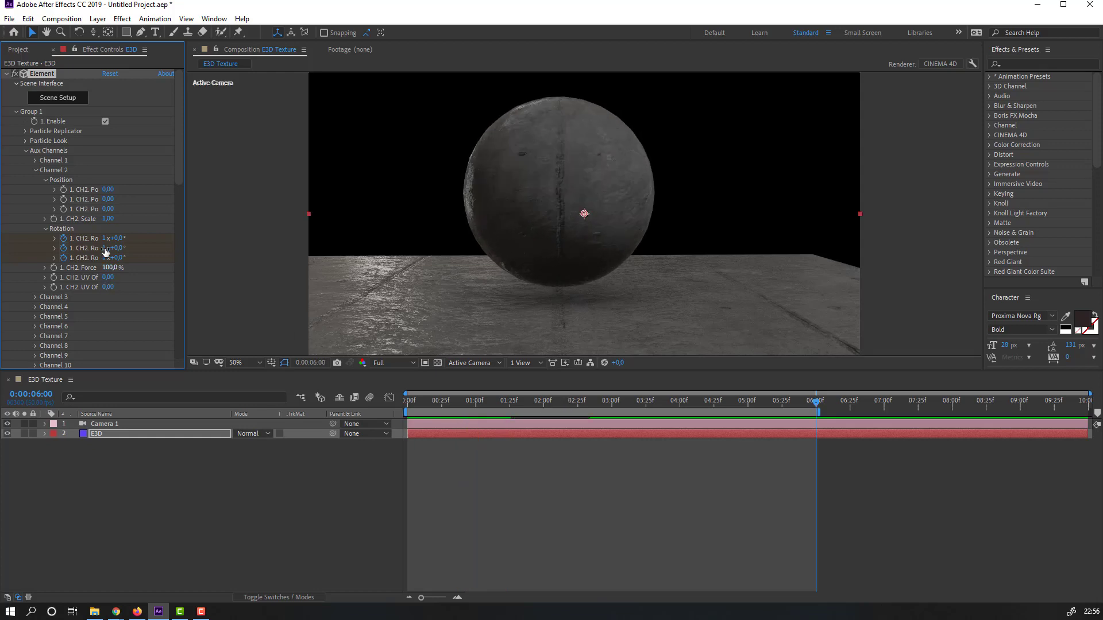
# Raise the X and Z rotation revolutions to 3 and preview the faster spin
pyautogui.click(105, 239)
pyautogui.write('3')
pyautogui.press('Return')
pyautogui.click(104, 258)
pyautogui.write('3')
pyautogui.press('Return')
pyautogui.press('space')
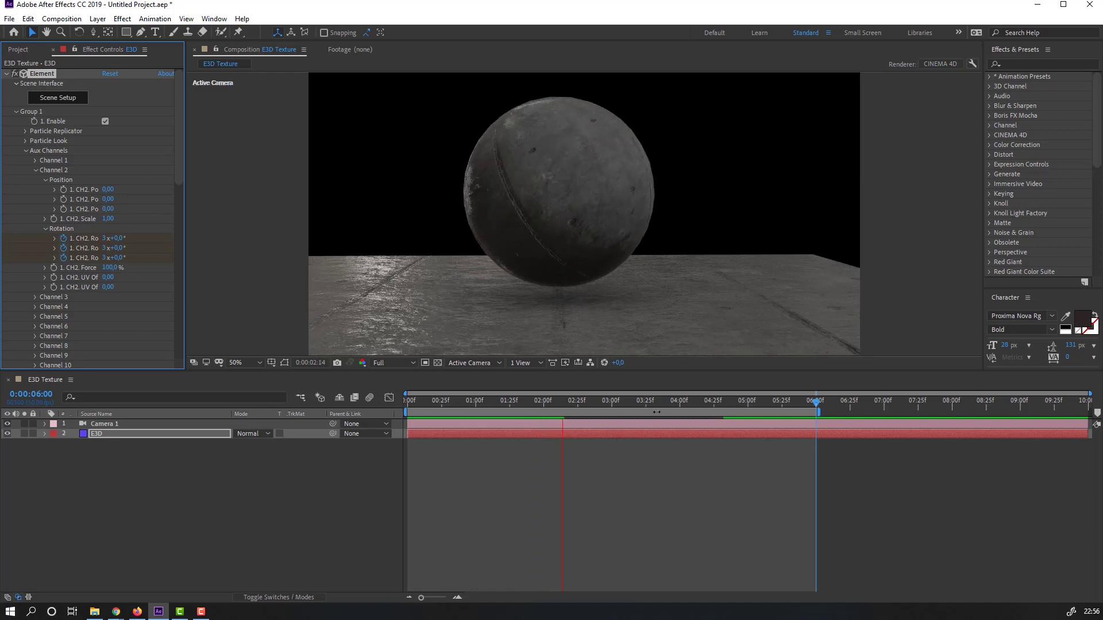
pyautogui.moveTo(663, 404); pyautogui.dragTo(816, 409)
# Set X, Y and Z rotation to 2 revolutions each and return to frame 0
pyautogui.press('u')
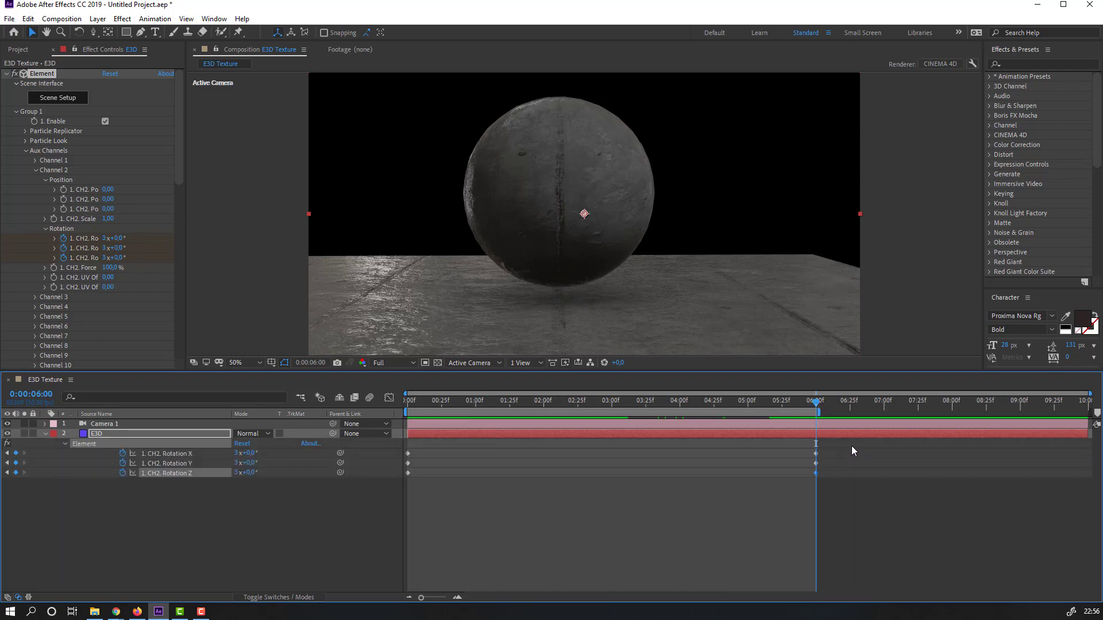
pyautogui.click(107, 238)
pyautogui.write('2')
pyautogui.press('Return')
pyautogui.click(107, 247)
pyautogui.write('2')
pyautogui.press('Return')
pyautogui.click(106, 257)
pyautogui.write('2')
pyautogui.press('Return')
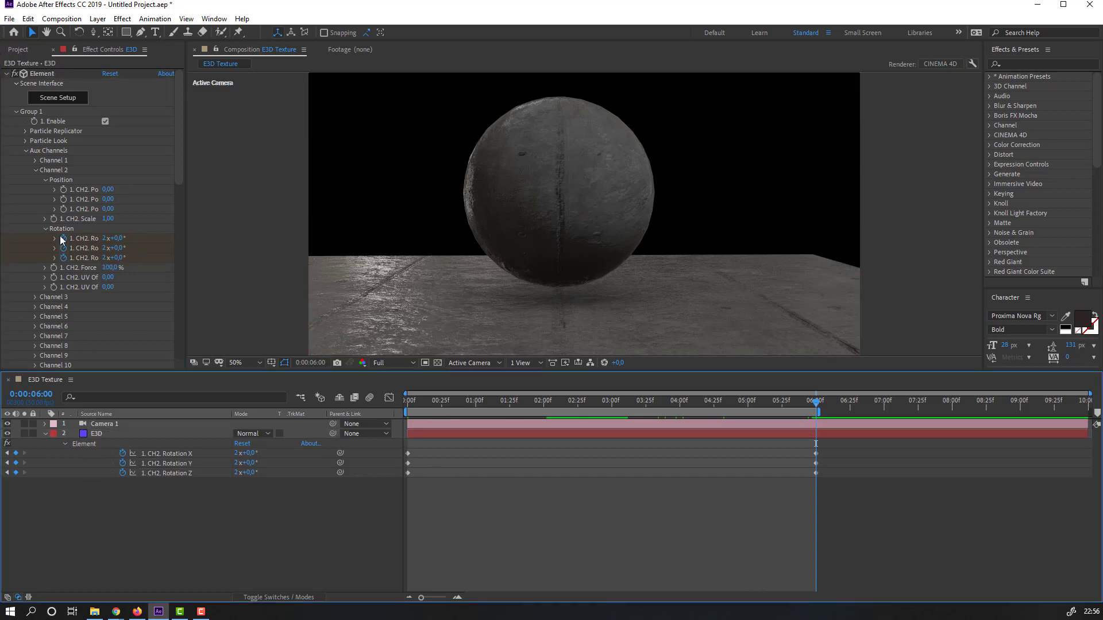
pyautogui.moveTo(547, 405); pyautogui.dragTo(353, 402)
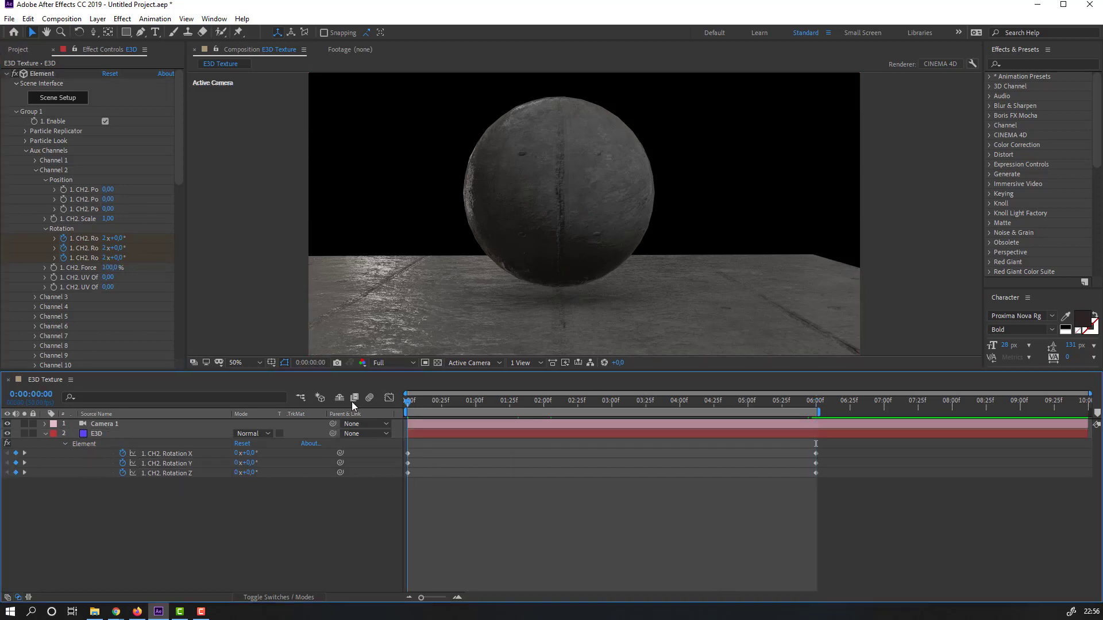
# Keyframe Channel 2 Position Y at 0 on frame 0, 0,05 on frame 10, 0 on frame 20
pyautogui.click(67, 214)
pyautogui.click(63, 199)
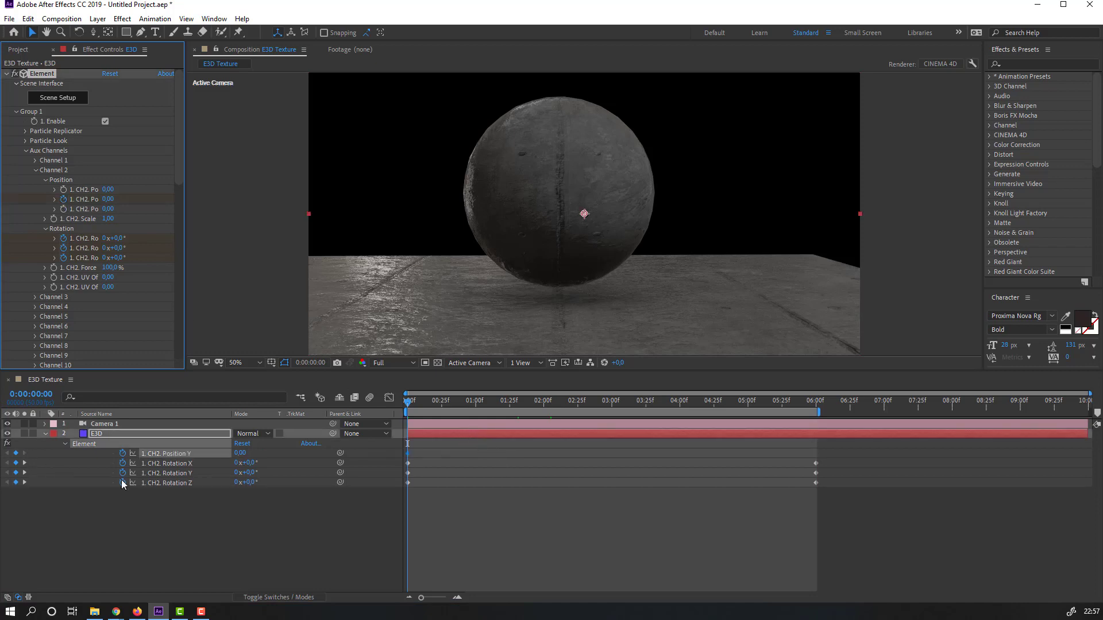
pyautogui.hotkey('shift', 'pagedown')
pyautogui.moveTo(107, 202); pyautogui.dragTo(110, 198)
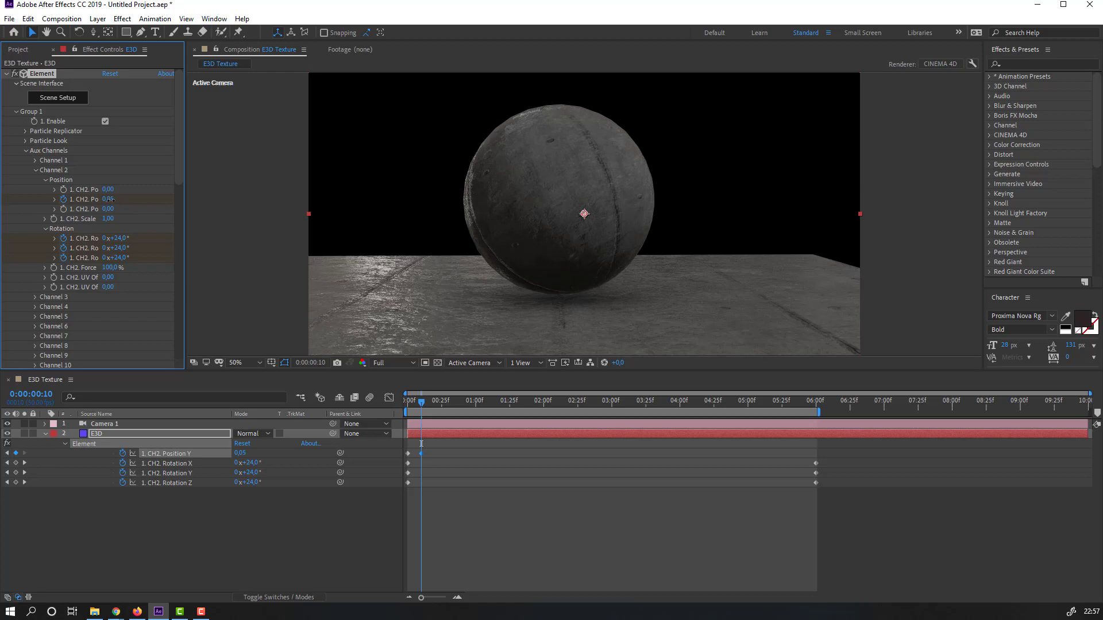
pyautogui.click(414, 406)
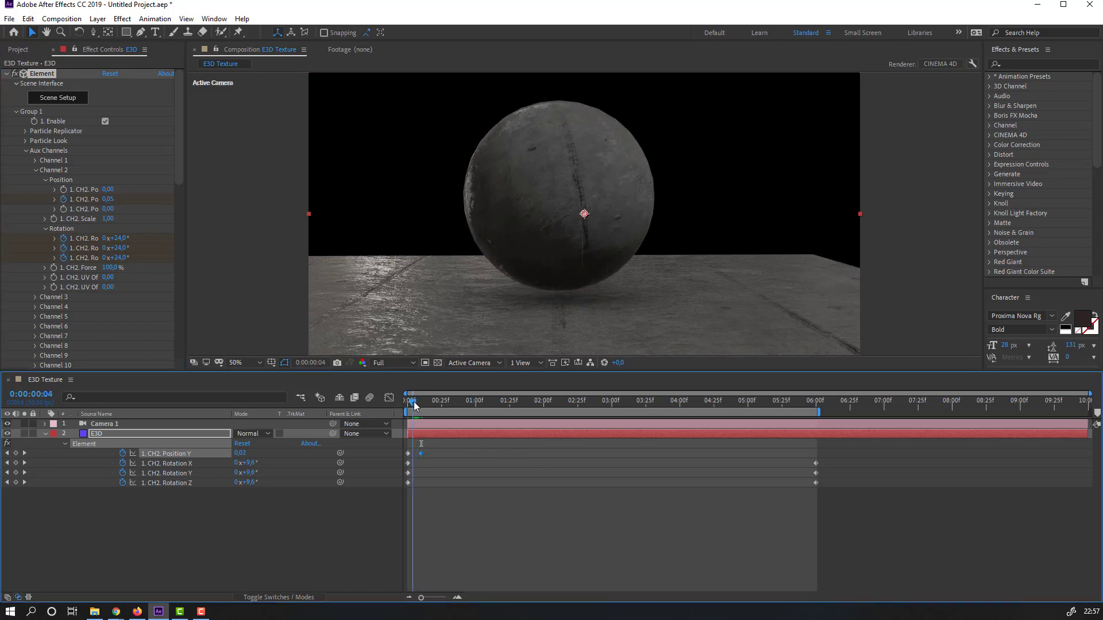
pyautogui.moveTo(415, 405); pyautogui.dragTo(422, 406)
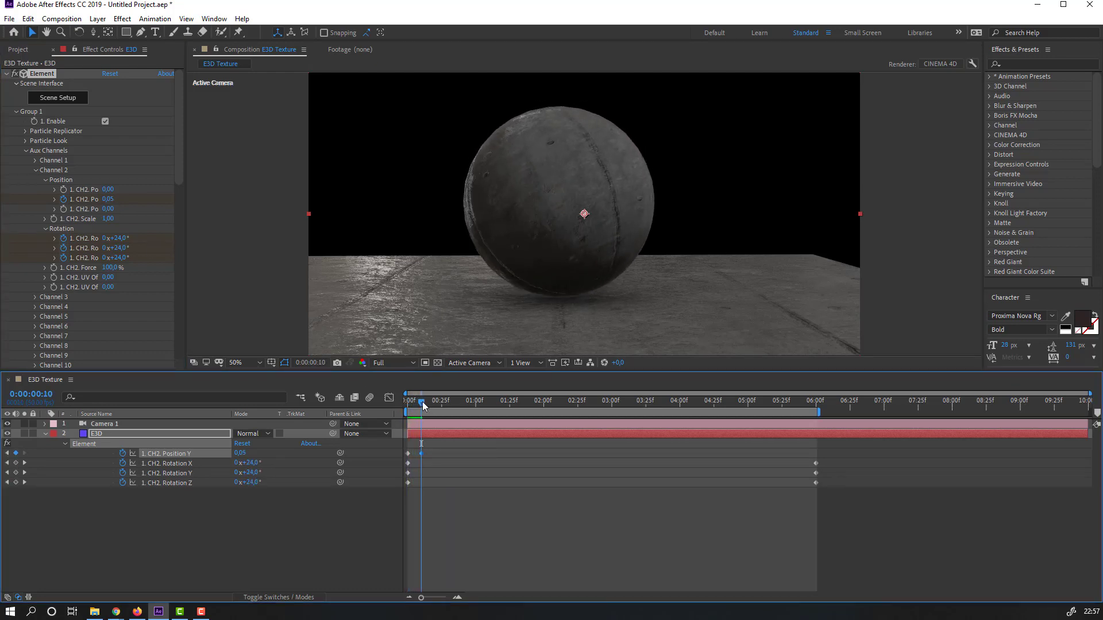
pyautogui.hotkey('shift', 'pagedown')
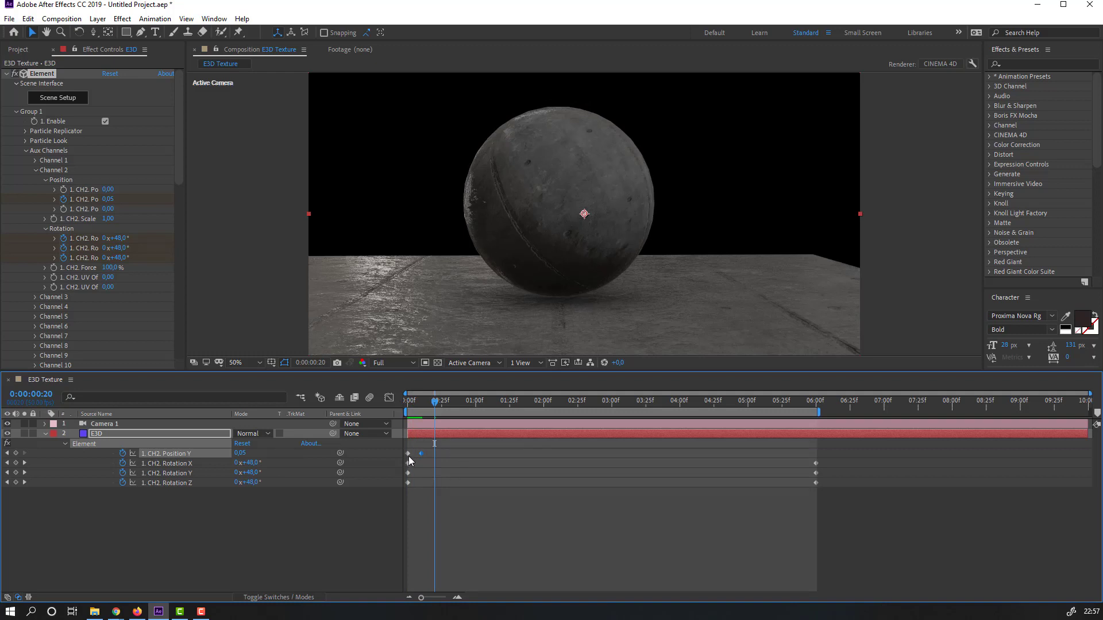
pyautogui.hotkey('ctrl', 'v')
# Set preview resolution to Quarter and play the bounce preview
pyautogui.click(392, 362)
pyautogui.click(393, 428)
pyautogui.press('space')
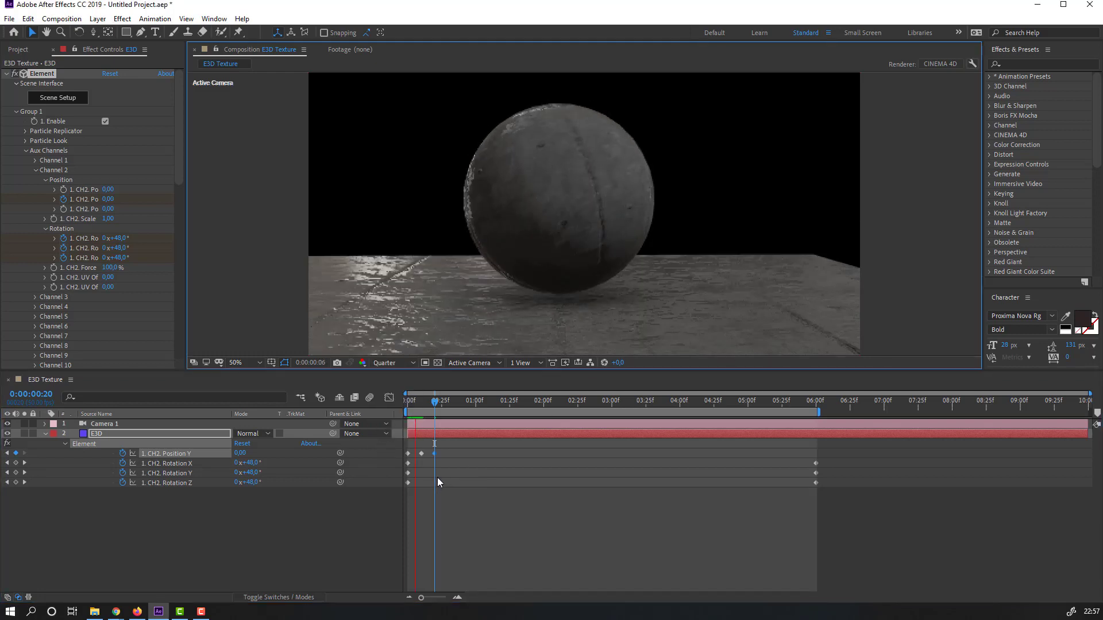
pyautogui.press('space')
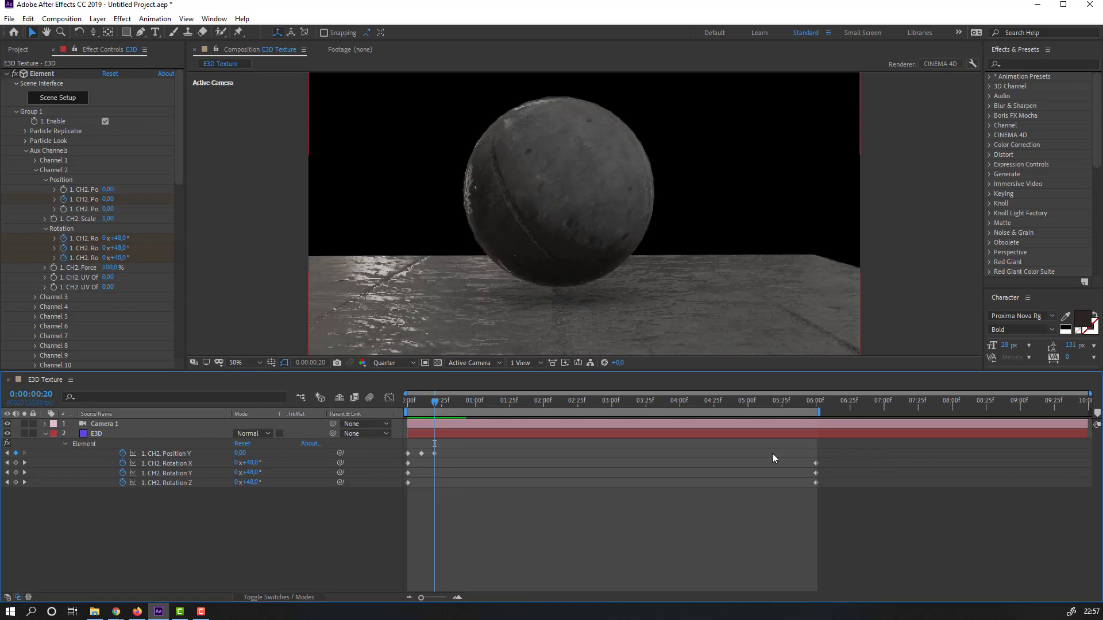
# Apply Easy Ease to the Position Y bounce keyframes
pyautogui.rightClick(408, 453)
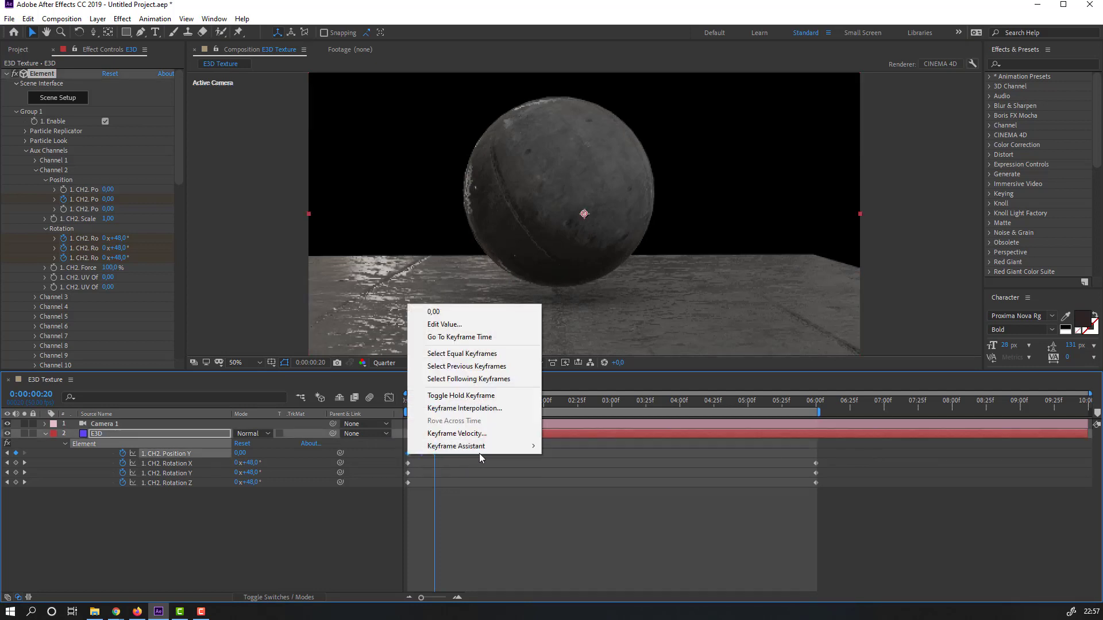
pyautogui.moveTo(489, 450)
pyautogui.click(580, 484)
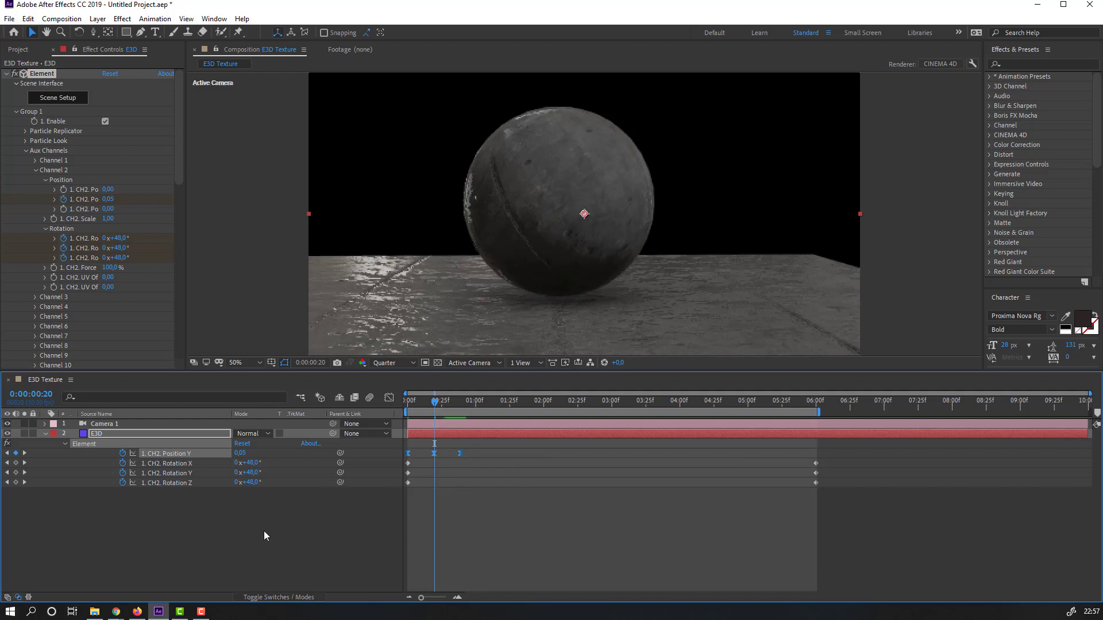
# Add a loopOutDuration cycle expression to Position Y and preview the repeating bounce
pyautogui.keyDown('alt'); pyautogui.click(122, 454); pyautogui.keyUp('alt')
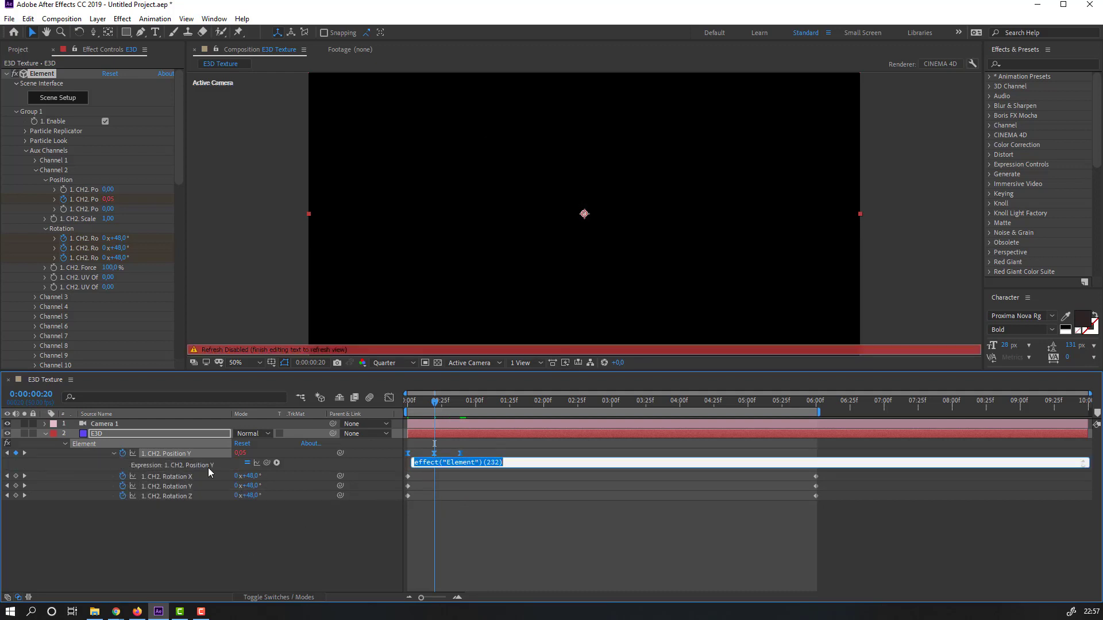
pyautogui.click(277, 463)
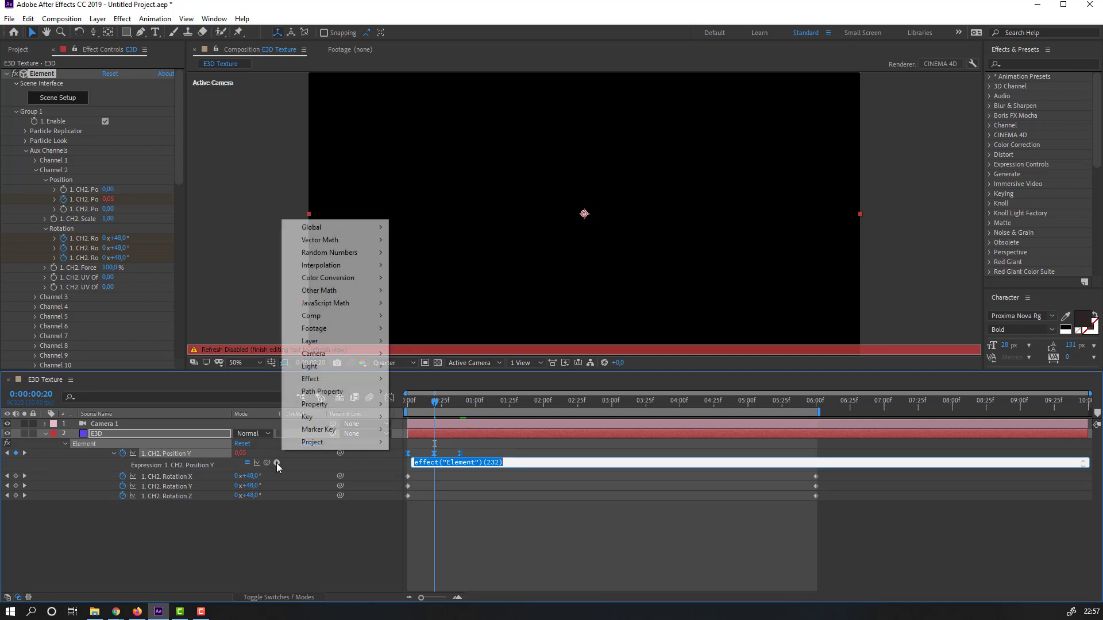
pyautogui.moveTo(314, 404)
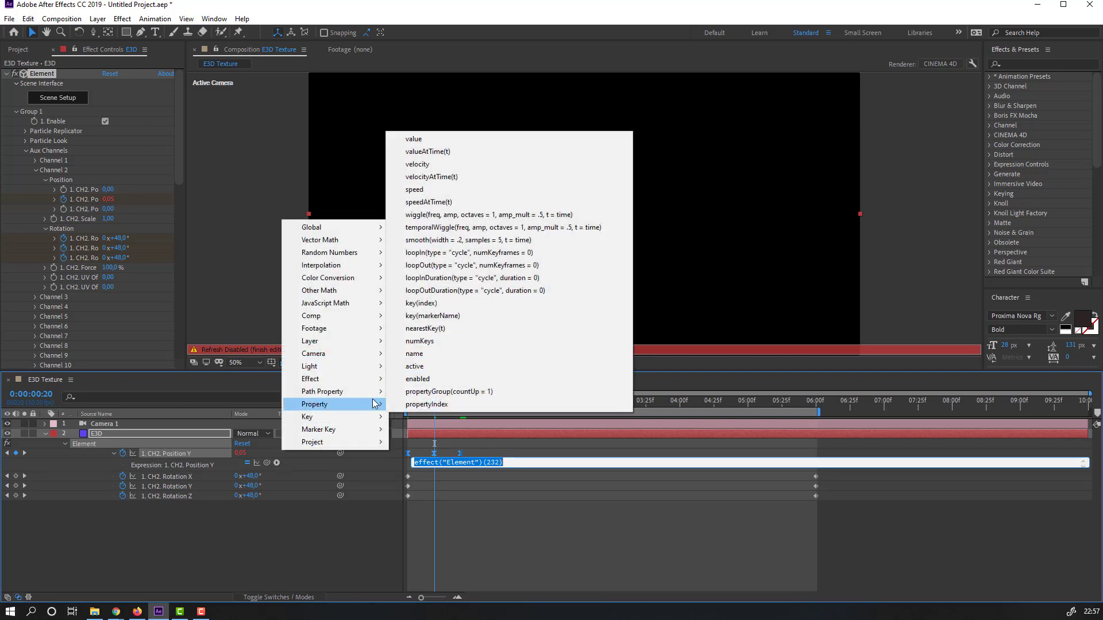
pyautogui.click(477, 292)
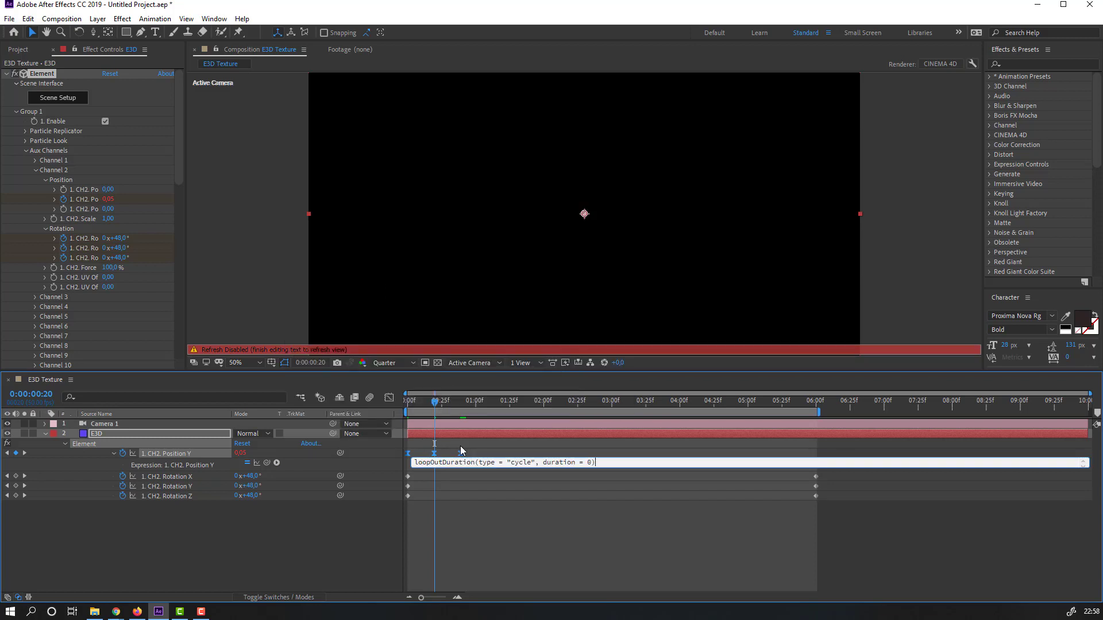
pyautogui.click(684, 548)
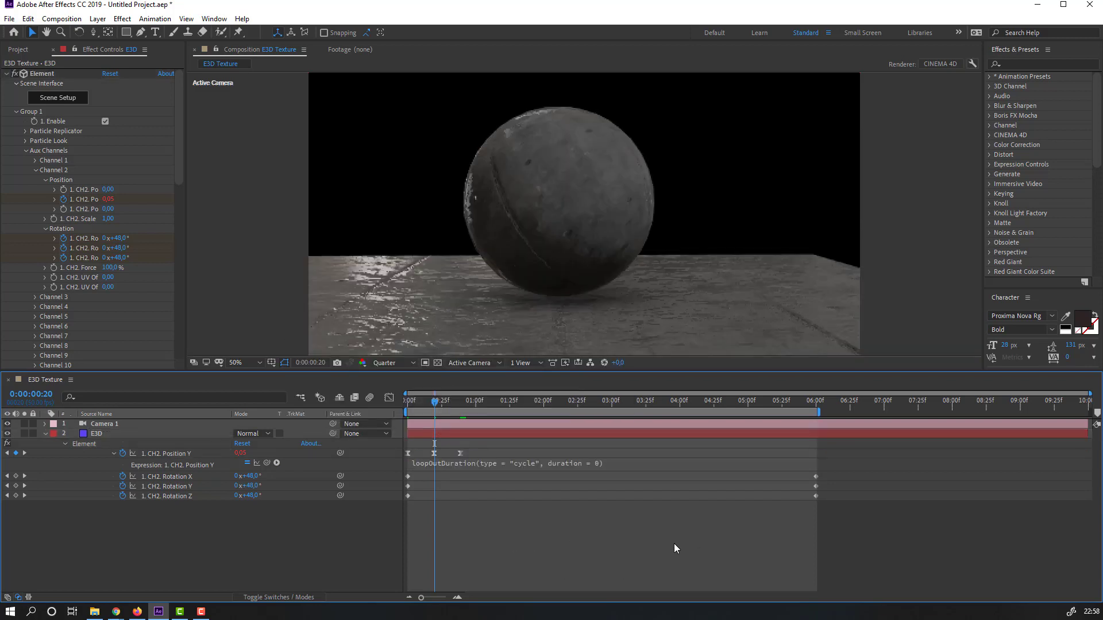
pyautogui.press('space')
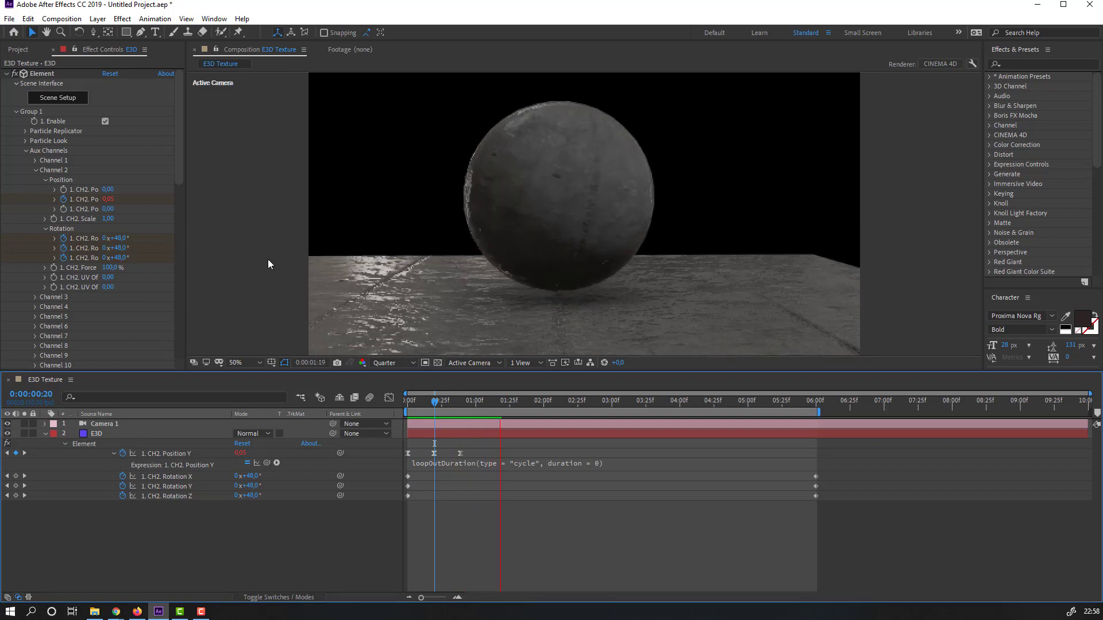
pyautogui.press(',')
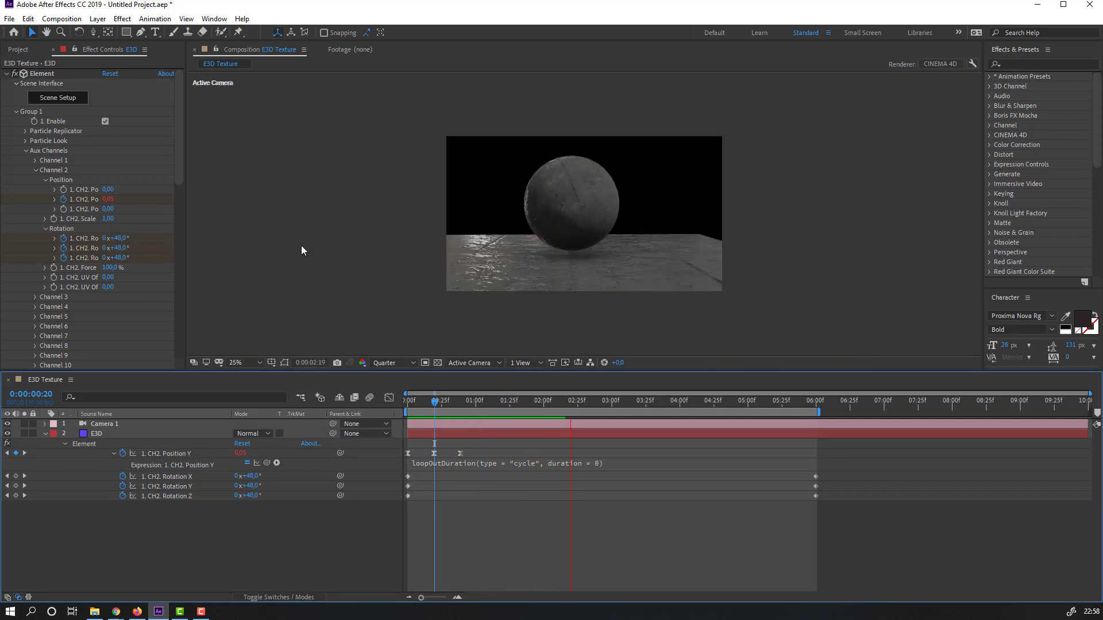